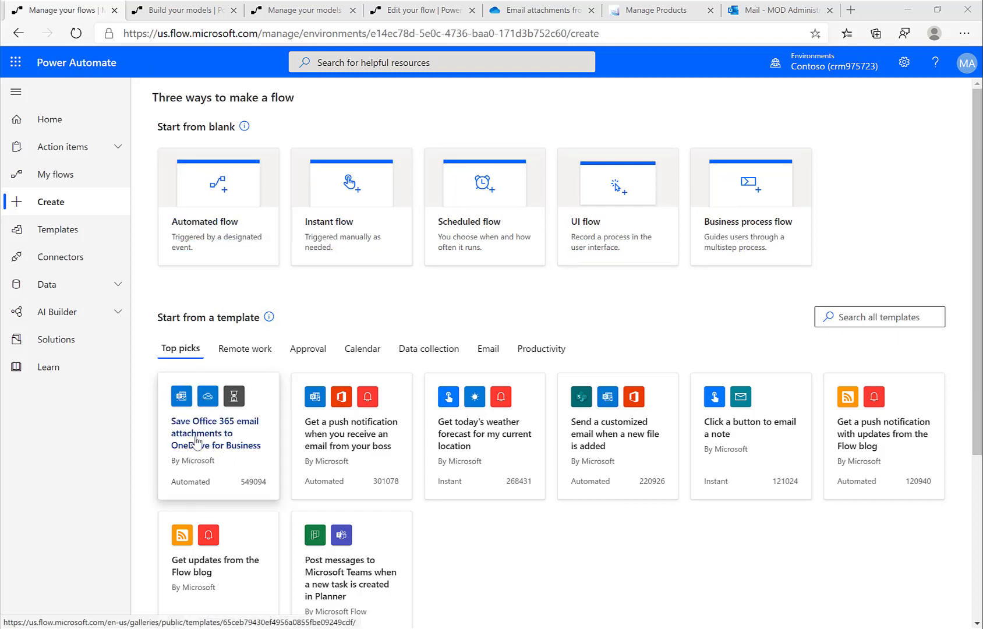
# Create a new flow from the 'Save Office 365 email attachments to OneDrive for Business' template
pyautogui.click(197, 442)
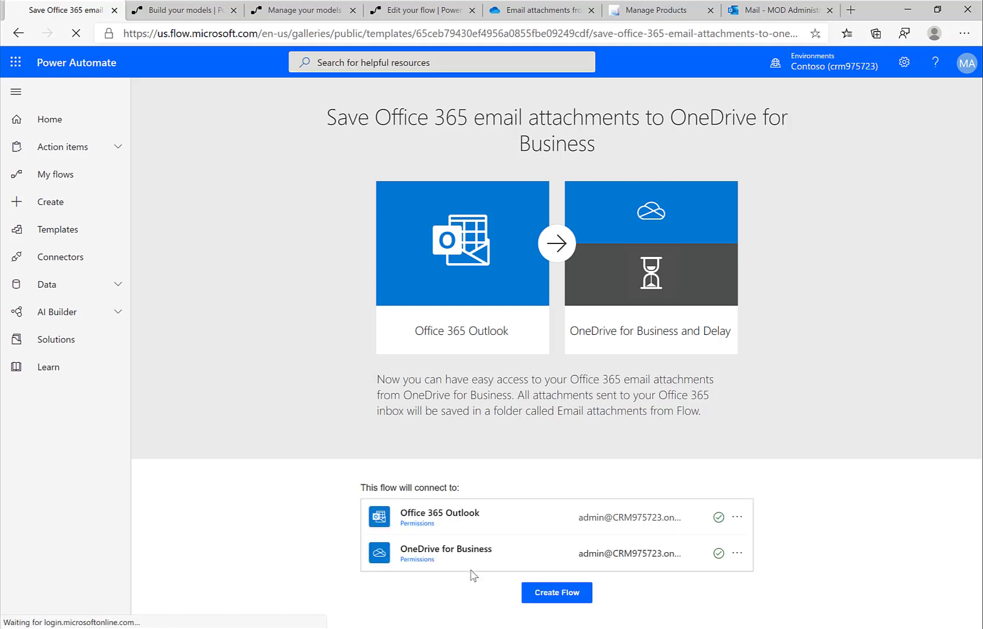
pyautogui.click(544, 595)
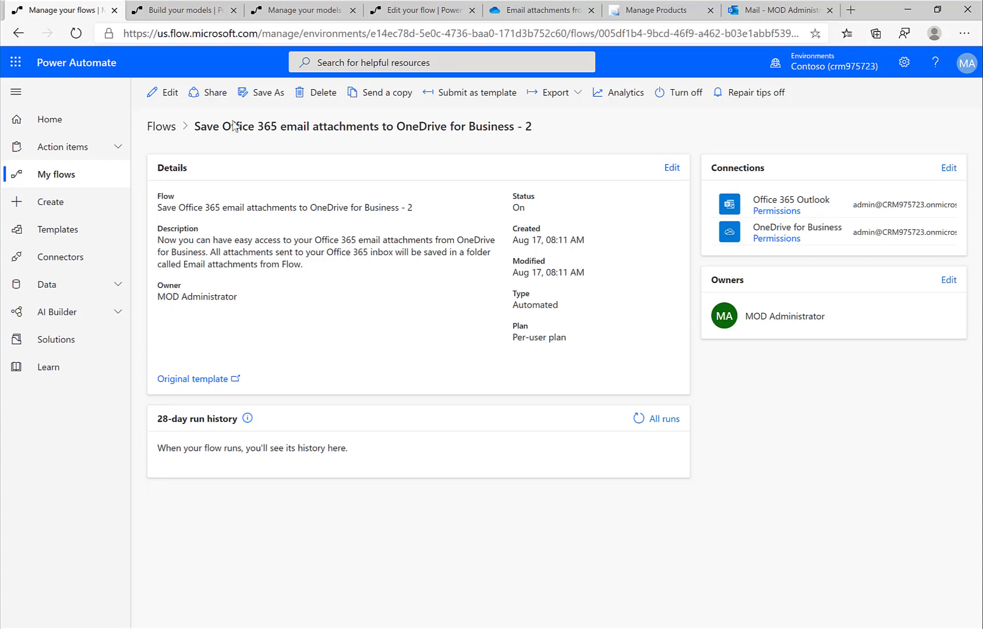
# Edit the new flow and show the On new email trigger's advanced options
pyautogui.click(169, 103)
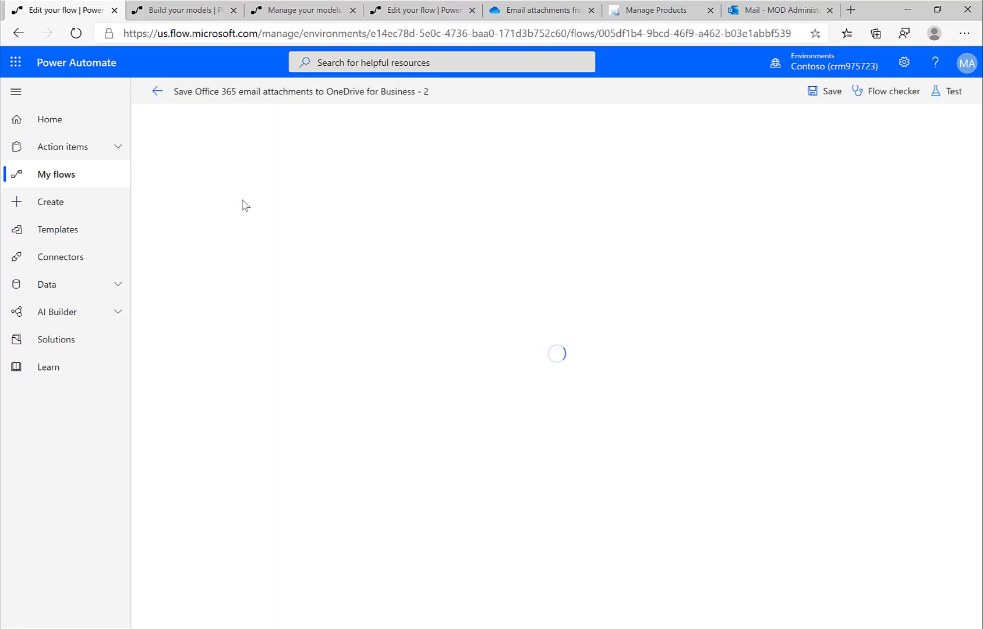
pyautogui.click(458, 130)
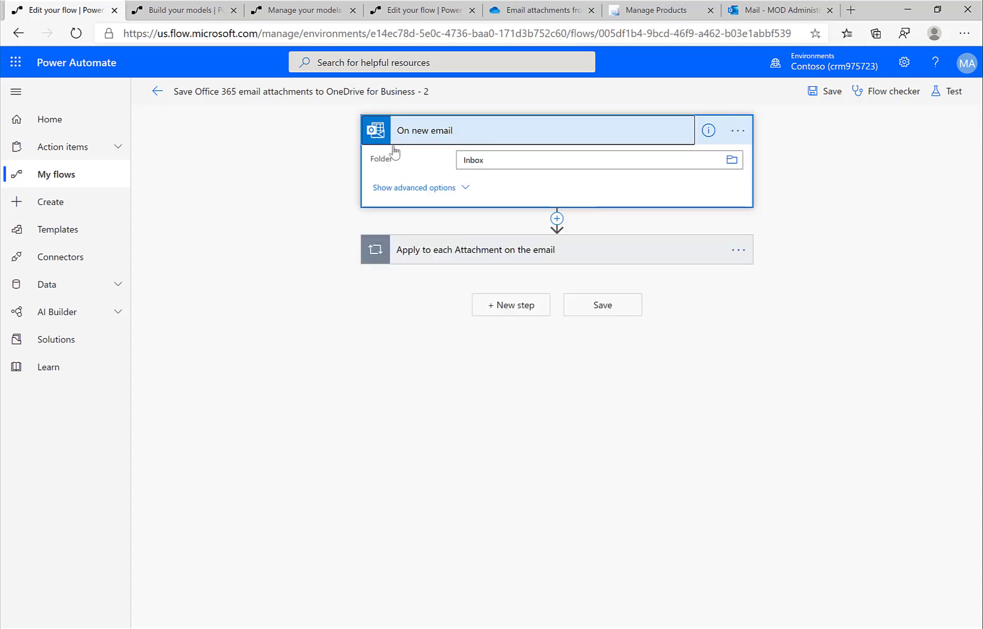
pyautogui.click(438, 188)
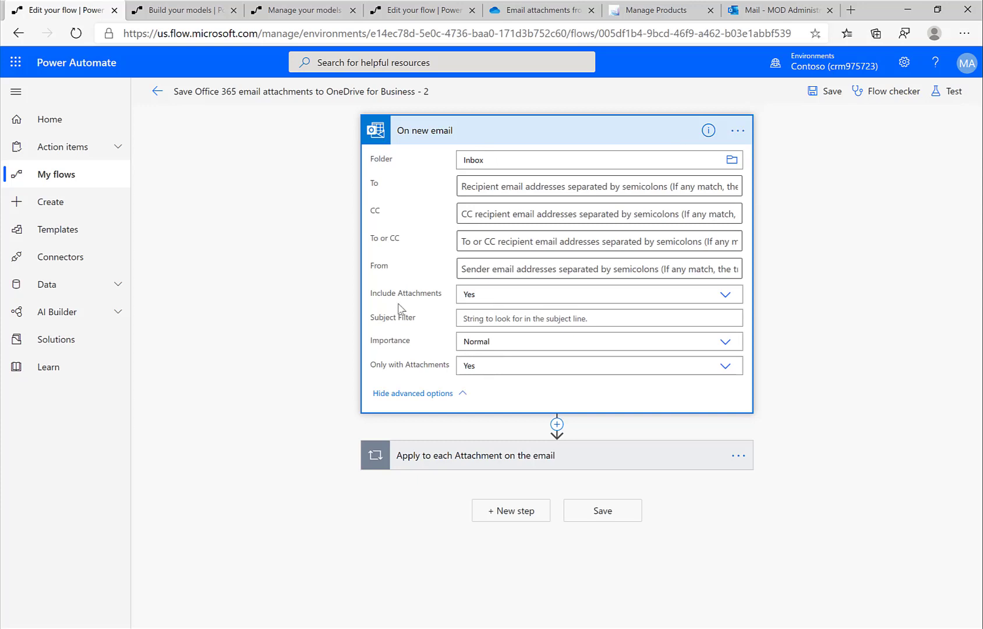
# Expand Apply to each and Create file, then view the 'Email attachments from Flow' OneDrive folder
pyautogui.click(413, 457)
pyautogui.scroll(-2, 300, 485)
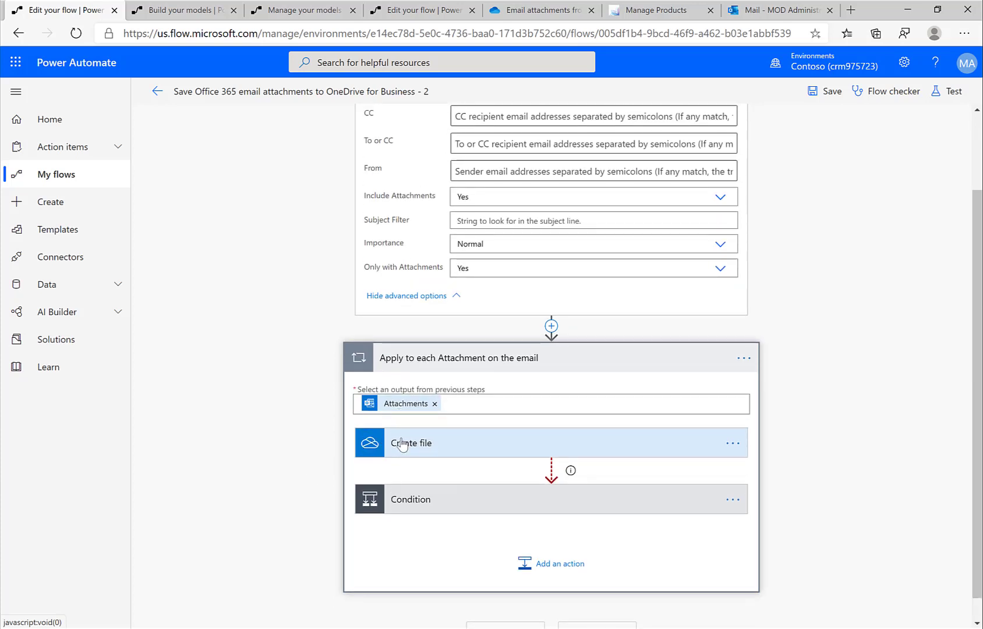
pyautogui.click(403, 443)
pyautogui.scroll(-2, 309, 496)
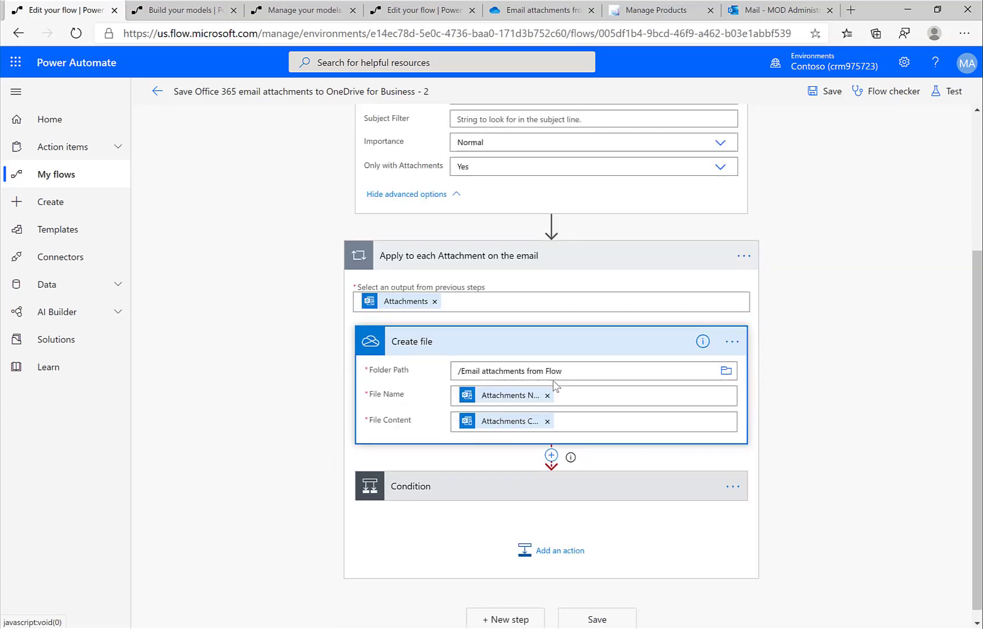
pyautogui.moveTo(577, 371); pyautogui.dragTo(453, 371)
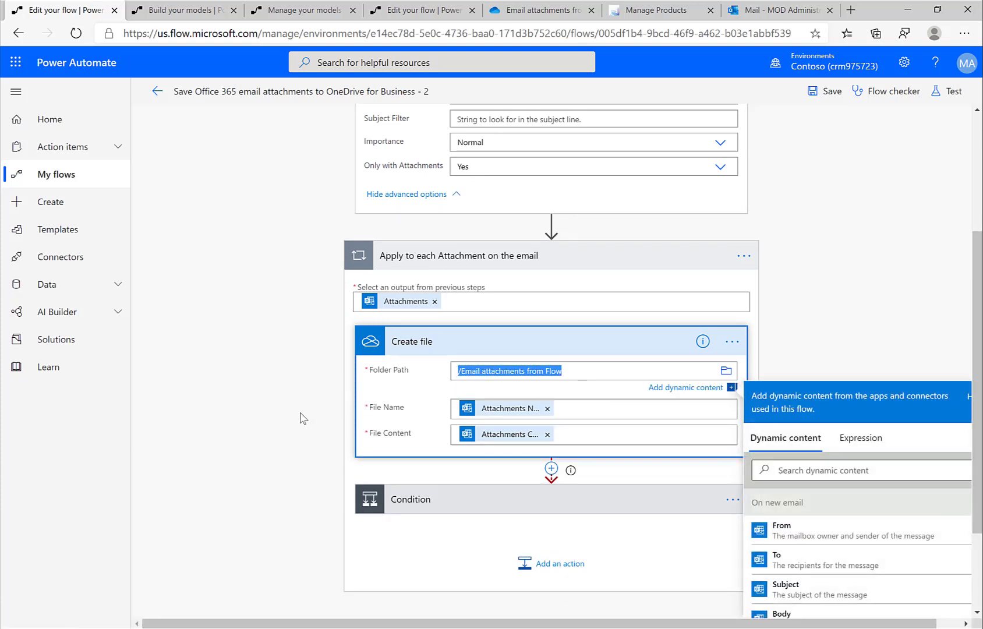
pyautogui.scroll(-1, 301, 416)
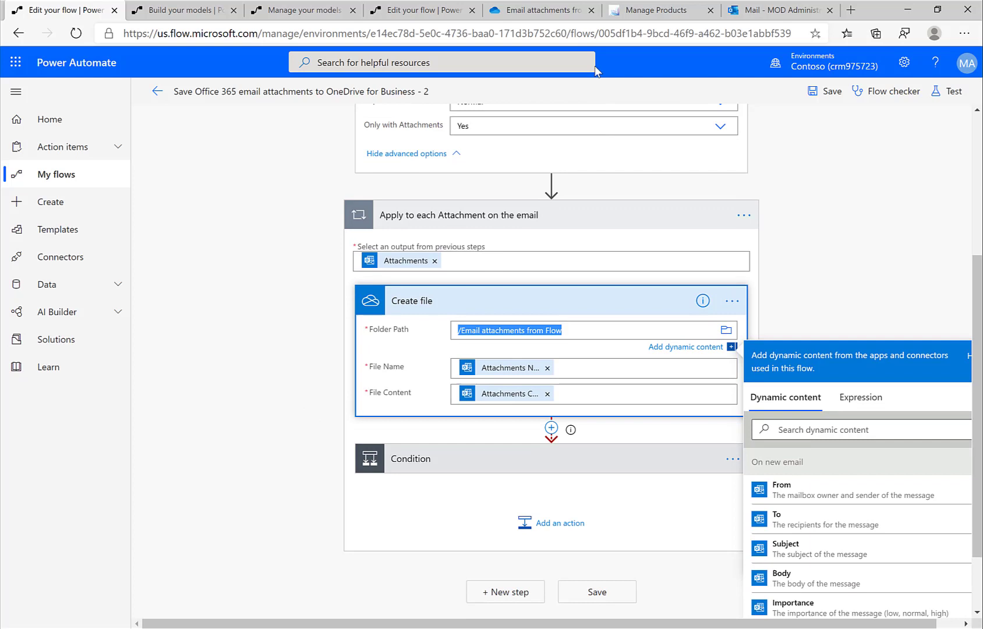
pyautogui.click(556, 10)
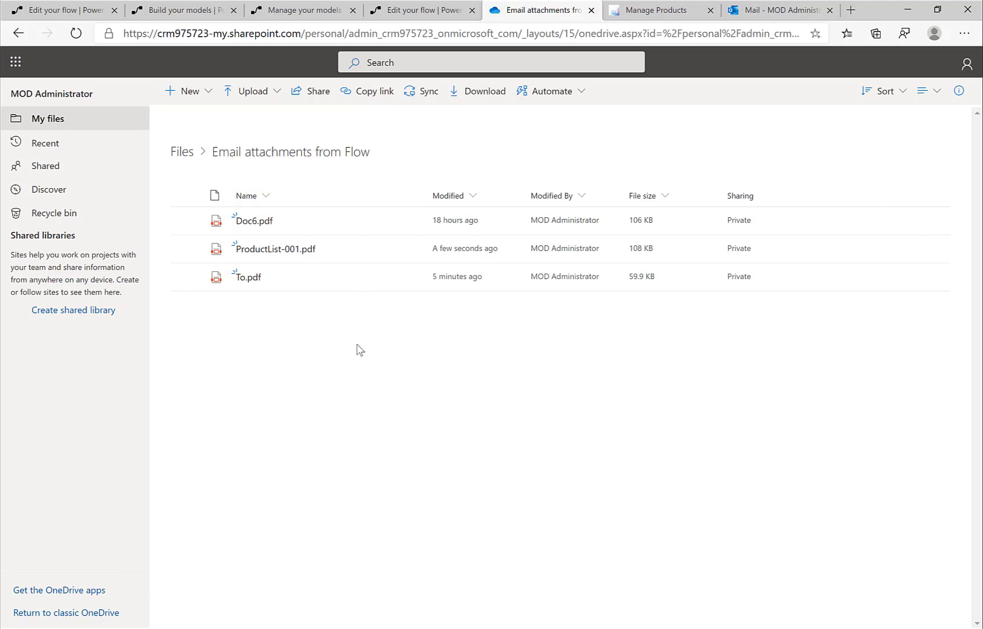
# Return from the OneDrive folder to the flow editor
pyautogui.click(71, 10)
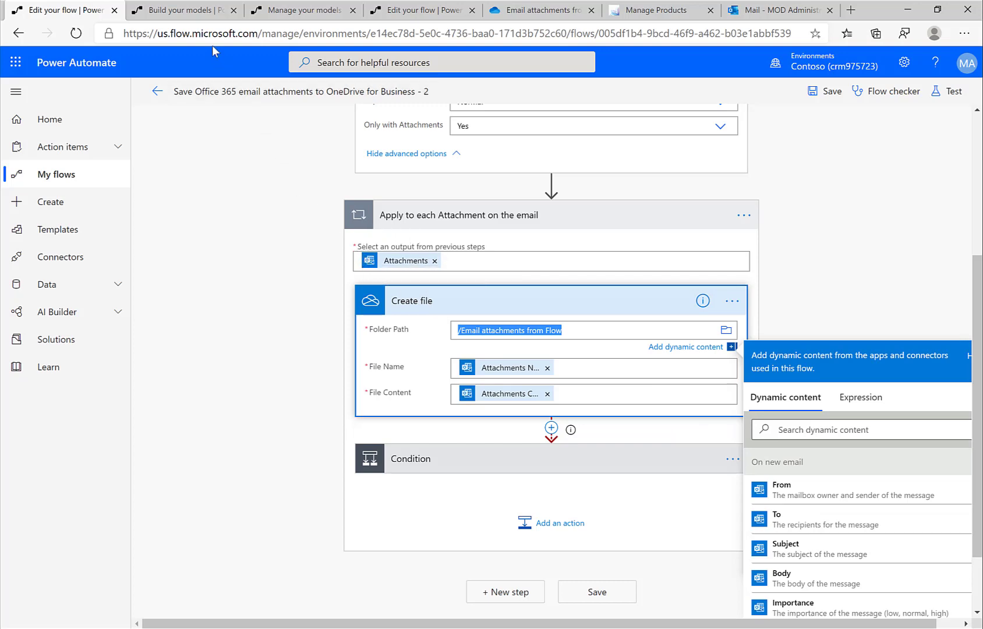
# Start a new AI Builder Form Processing model named 'Test'
pyautogui.click(196, 15)
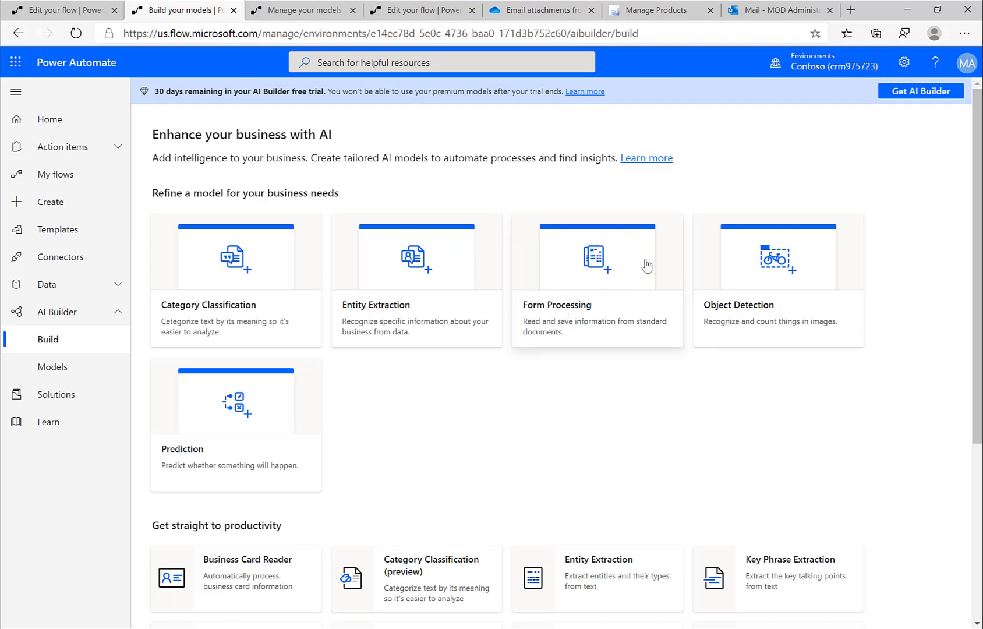
pyautogui.click(605, 301)
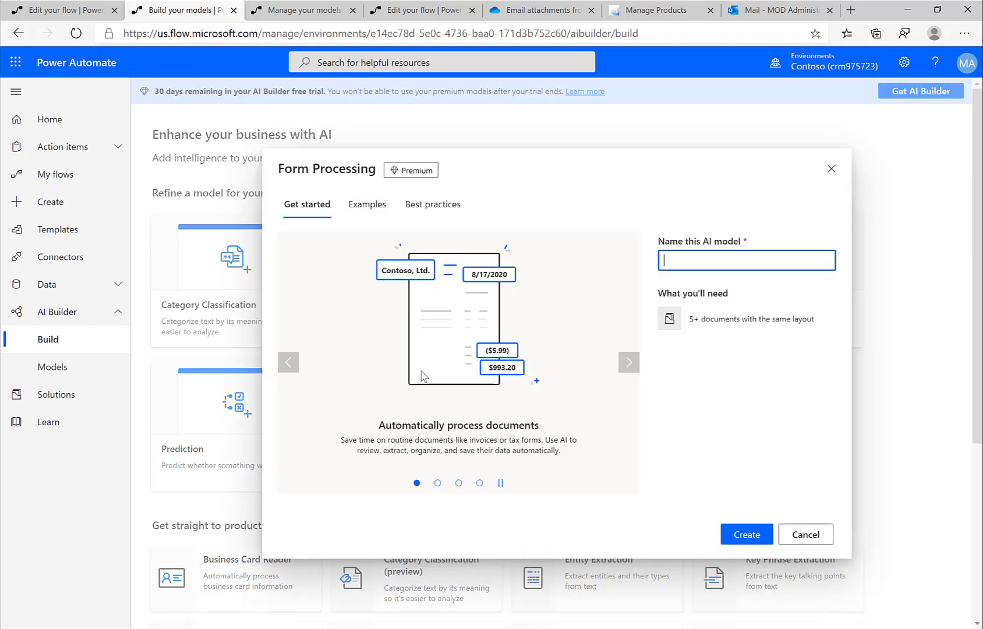
pyautogui.click(629, 364)
pyautogui.click(629, 363)
pyautogui.click(629, 363)
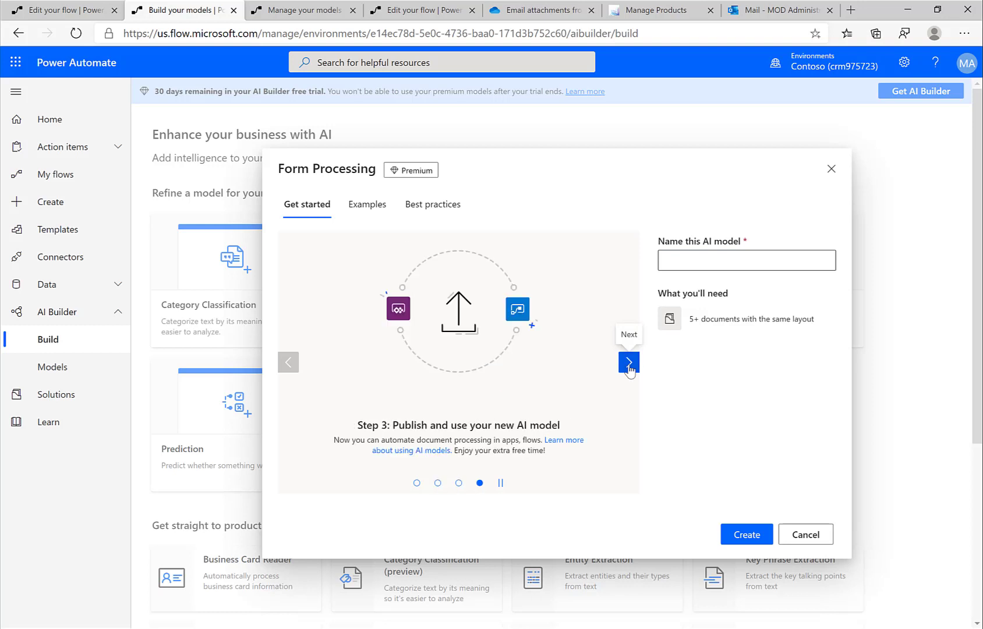
pyautogui.click(710, 262)
pyautogui.write('Tes')
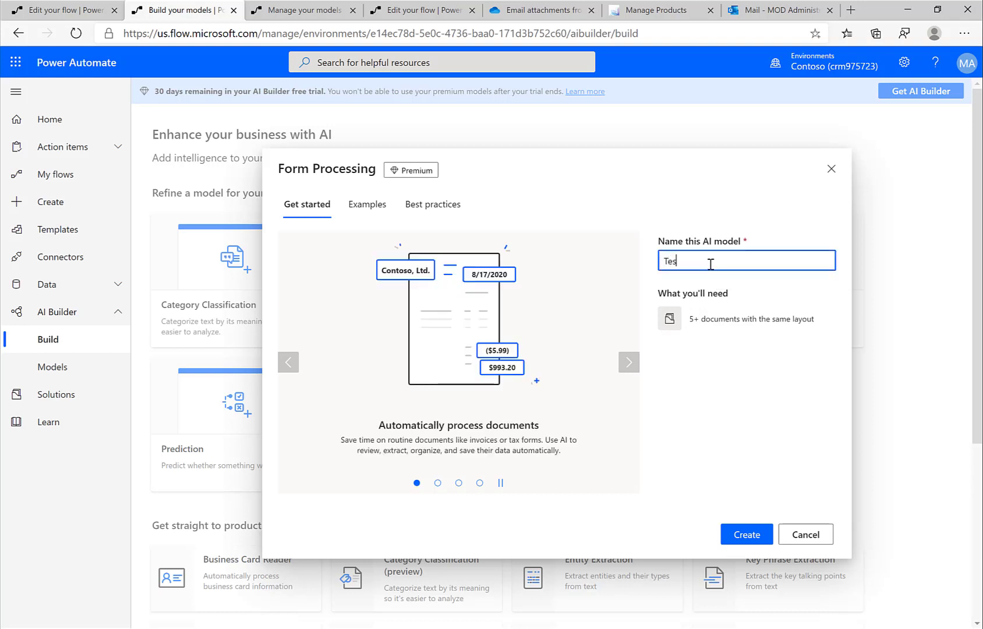
pyautogui.write('t')
pyautogui.click(749, 538)
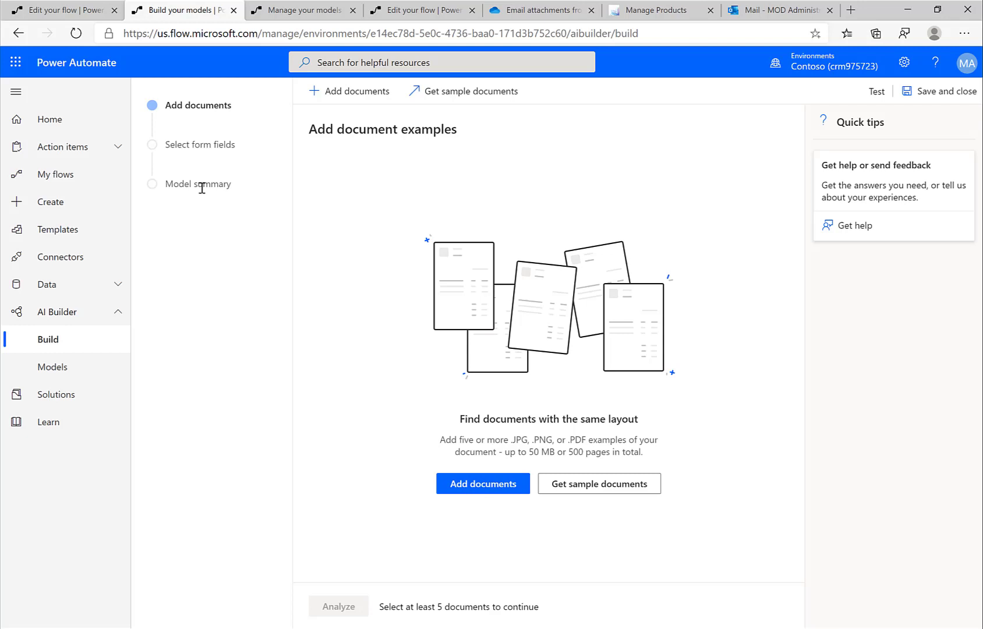
# Open the FormsBuilder model's details from the AI Builder models list
pyautogui.click(286, 13)
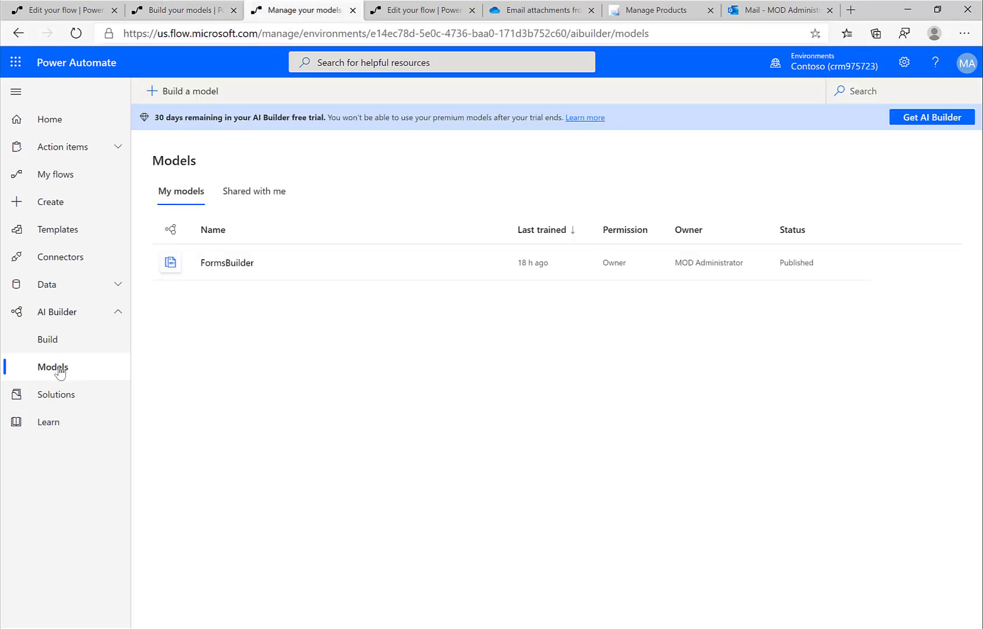
pyautogui.click(227, 263)
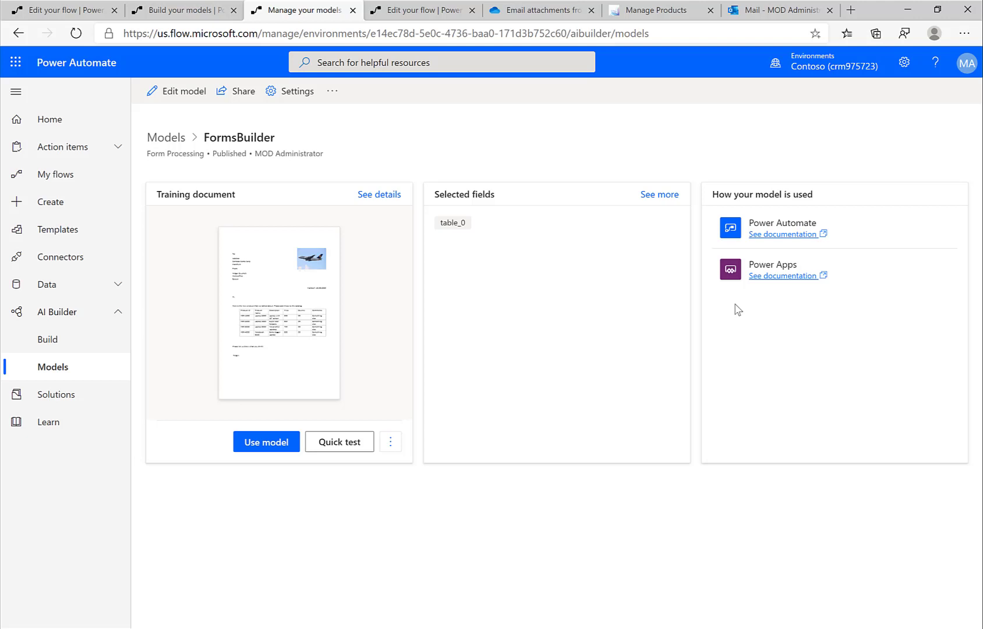
# In the Create Products from Email Document flow, expand the trigger, attachment loop and FormsBuilder step
pyautogui.click(429, 17)
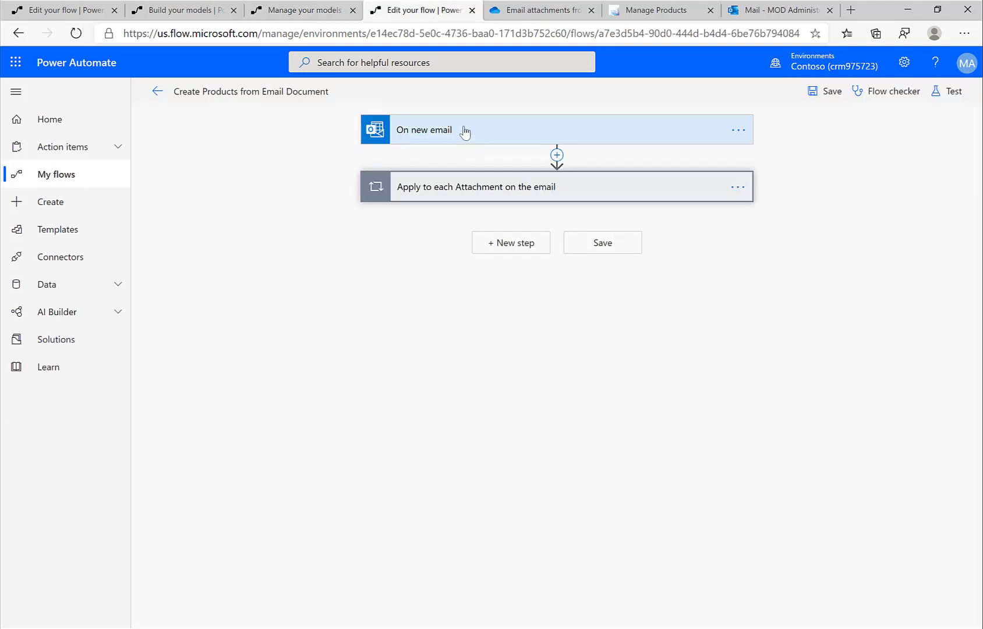
pyautogui.click(410, 133)
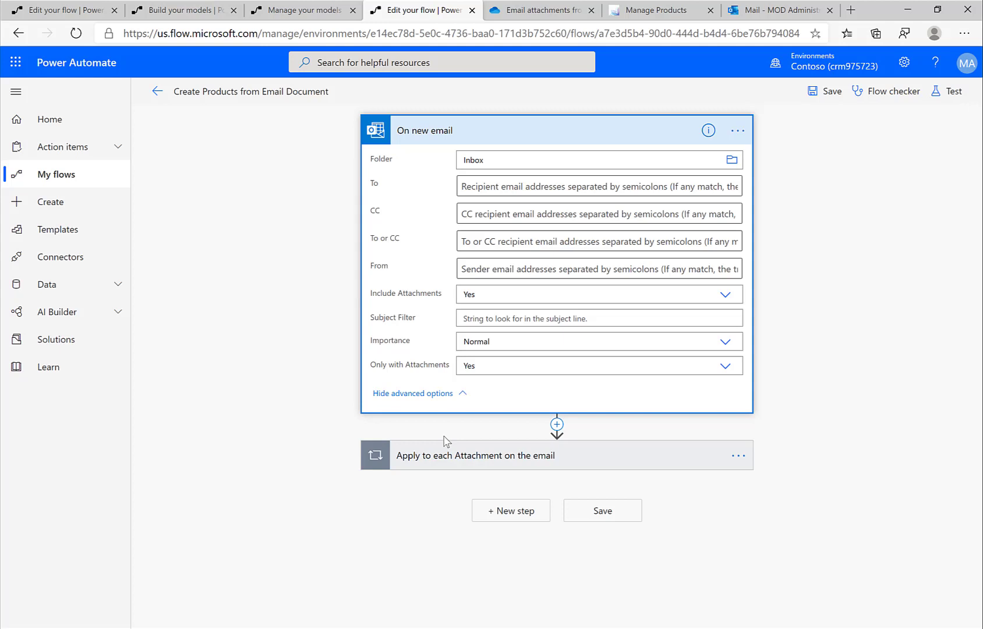
pyautogui.click(439, 456)
pyautogui.scroll(-3, 307, 475)
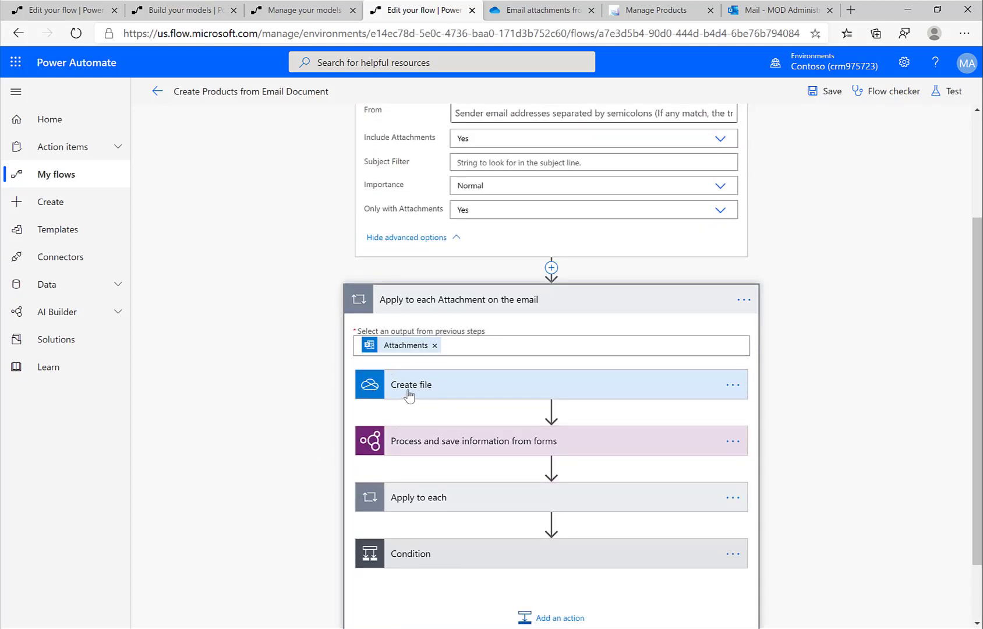
pyautogui.click(409, 395)
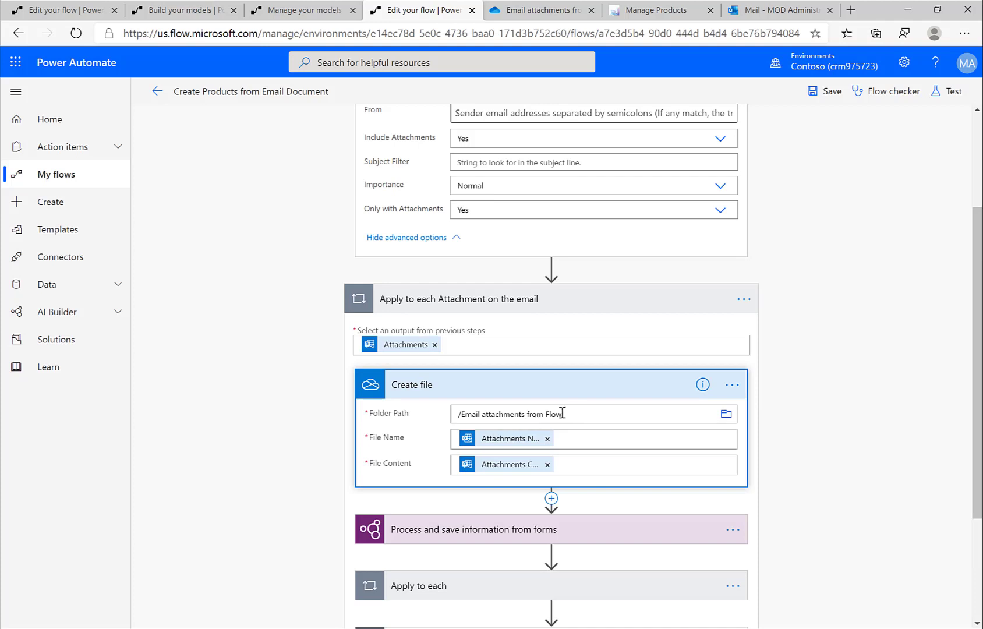
pyautogui.click(469, 387)
pyautogui.scroll(-2, 314, 445)
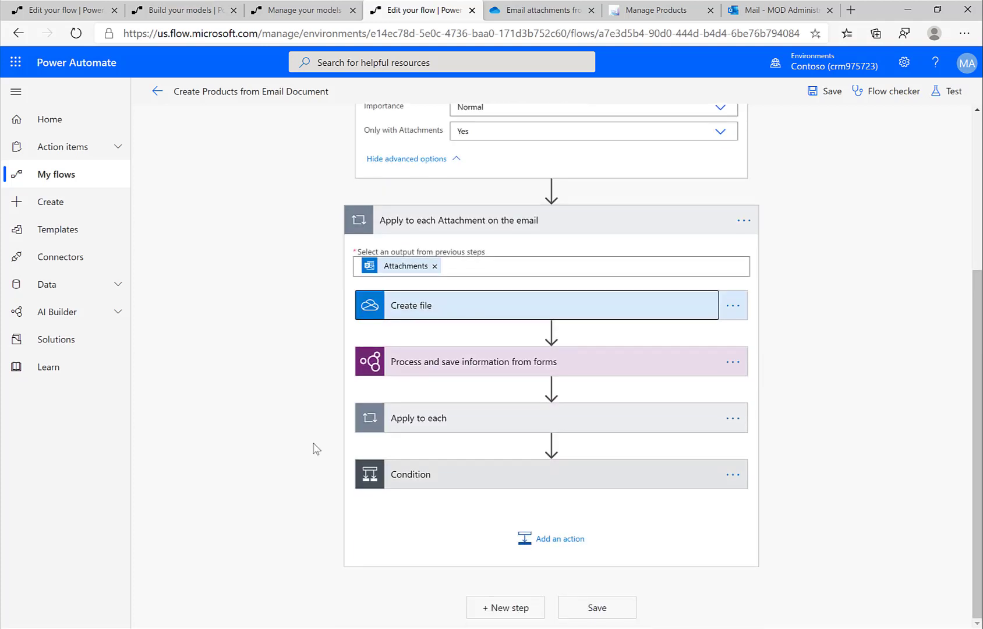
pyautogui.click(449, 364)
pyautogui.scroll(-3, 340, 391)
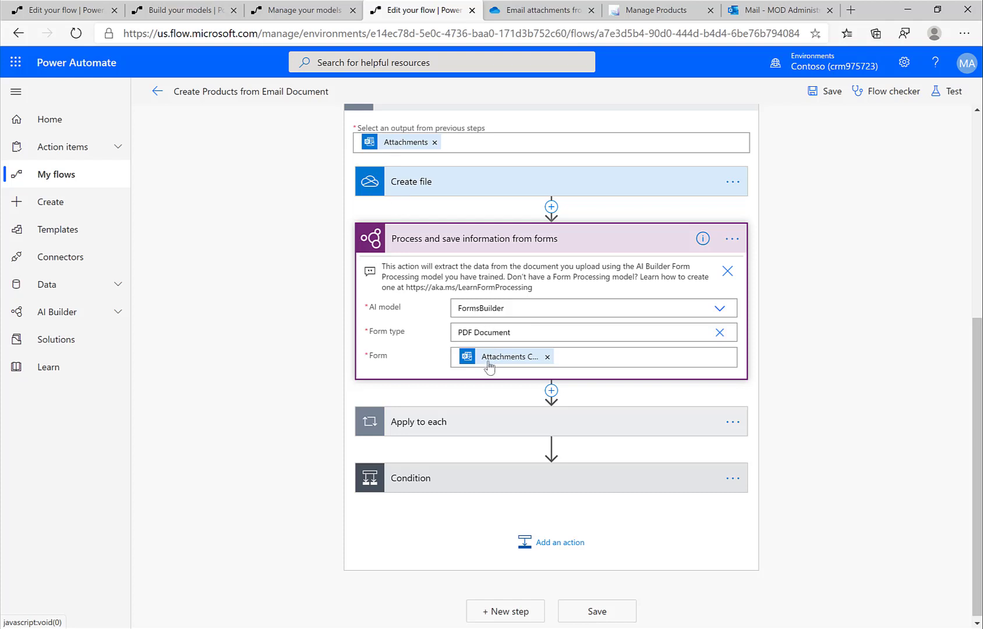
pyautogui.scroll(-1, 319, 323)
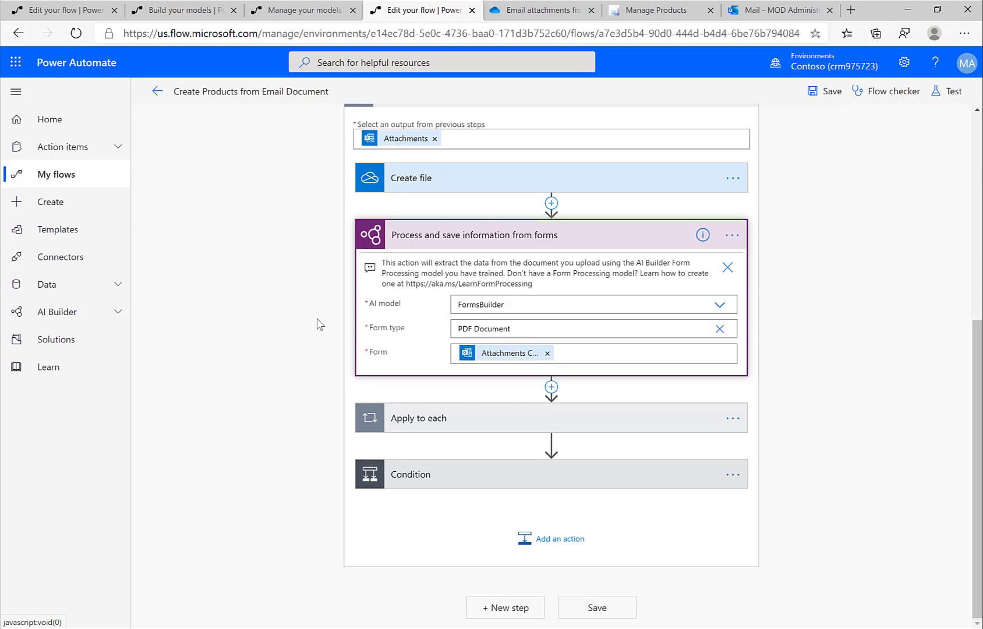
# Expand the loop over table_0 entries and its email notification step
pyautogui.click(401, 420)
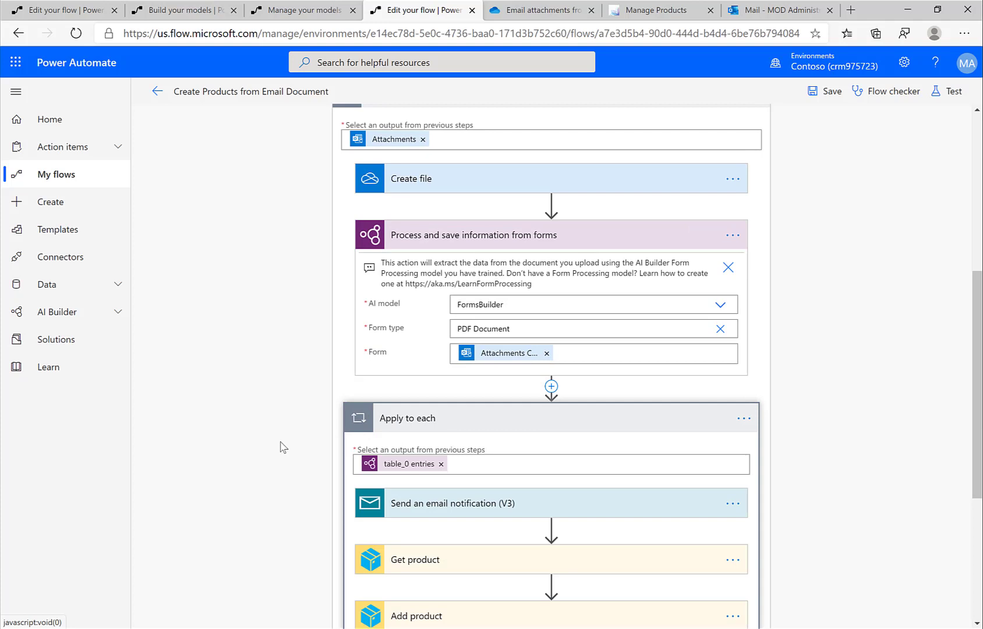
pyautogui.scroll(-3, 278, 447)
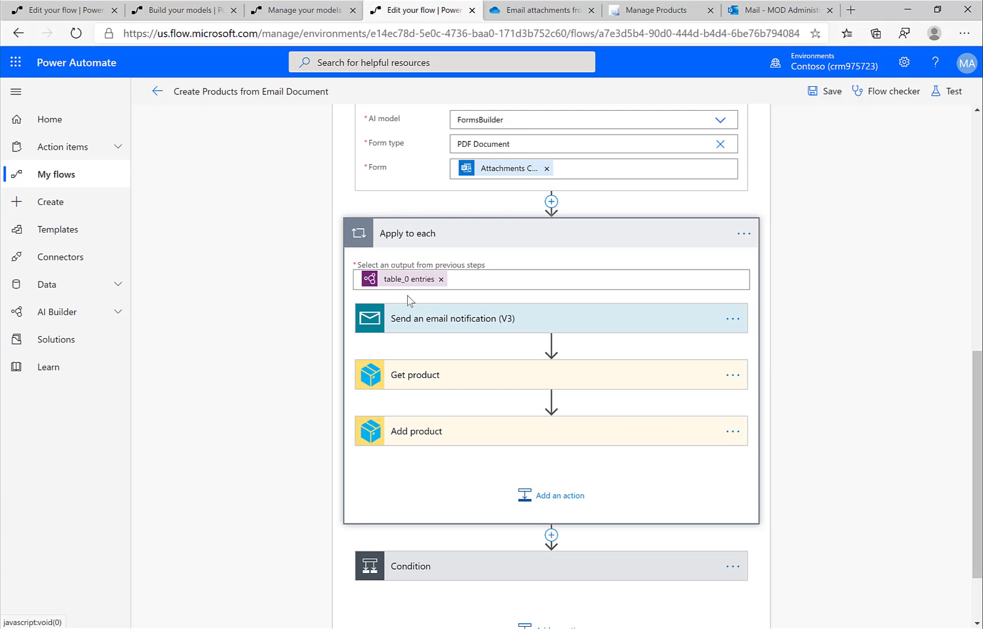
pyautogui.click(423, 319)
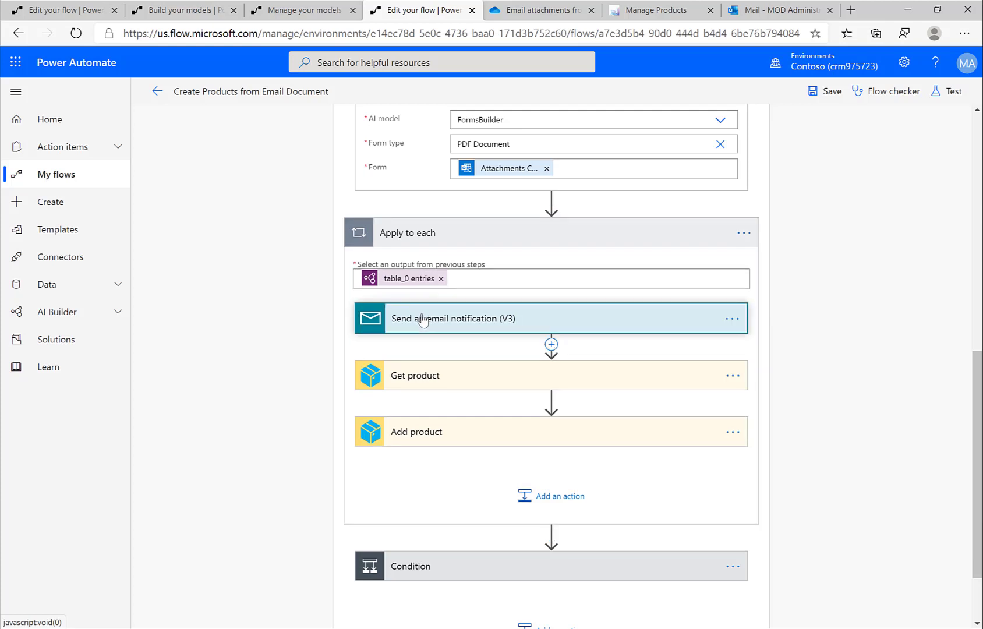
pyautogui.scroll(-2, 321, 360)
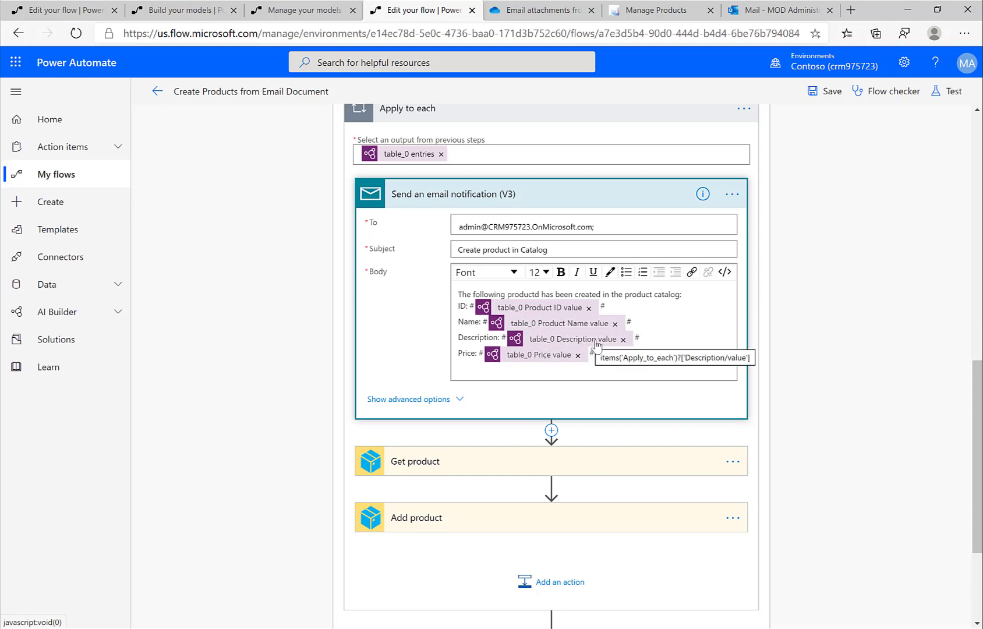
pyautogui.moveTo(546, 359)
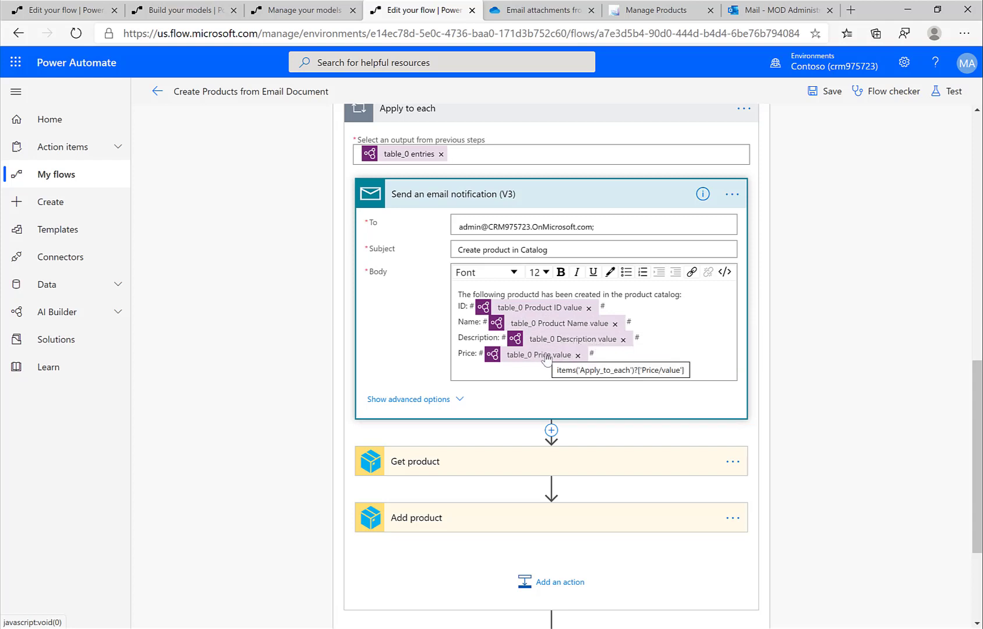
pyautogui.scroll(-1, 547, 359)
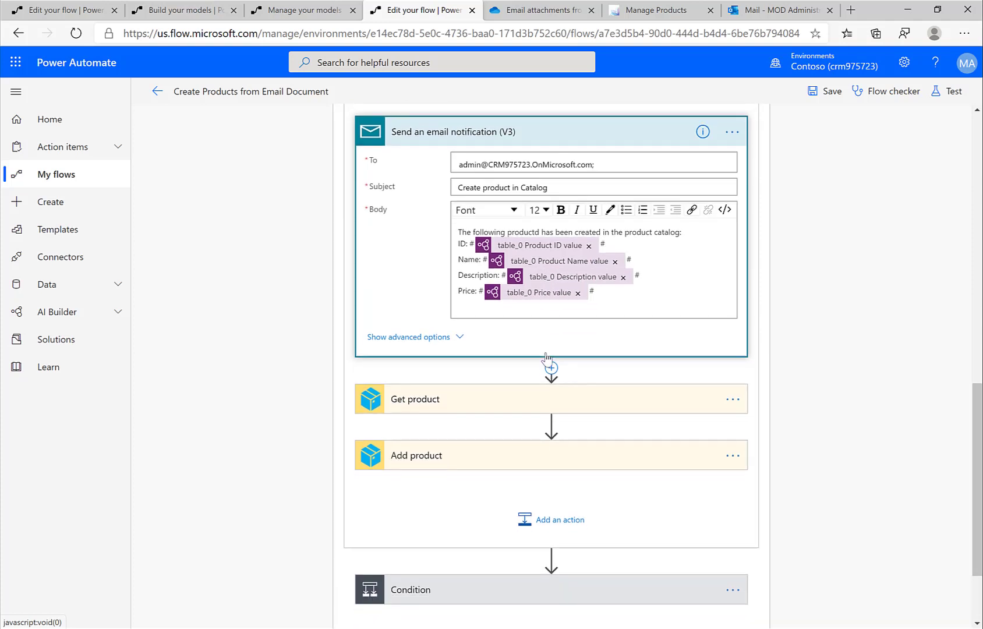
pyautogui.click(433, 403)
pyautogui.scroll(-2, 329, 414)
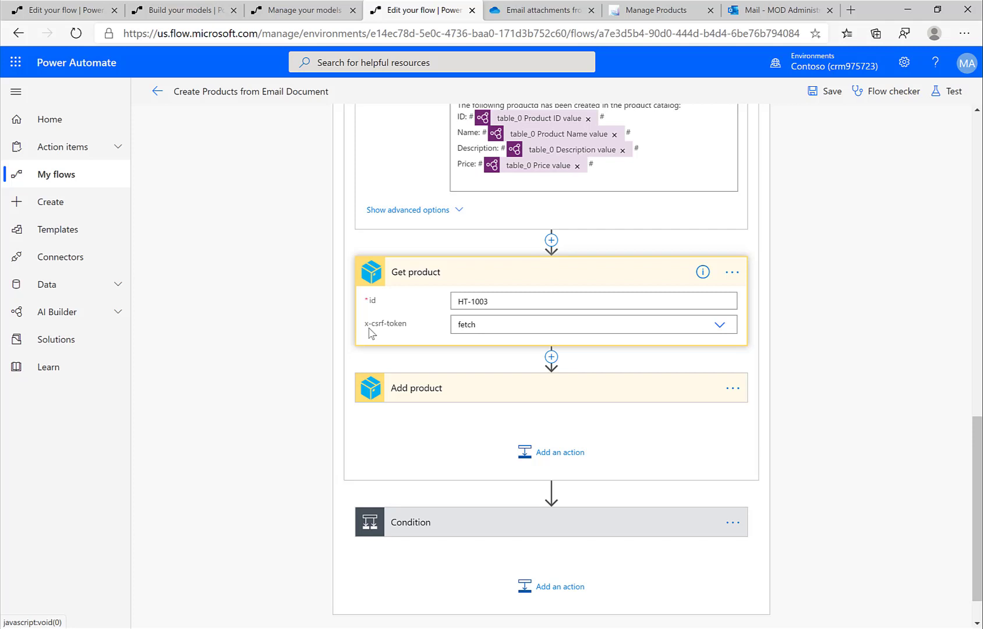
pyautogui.click(418, 393)
pyautogui.scroll(-3, 297, 417)
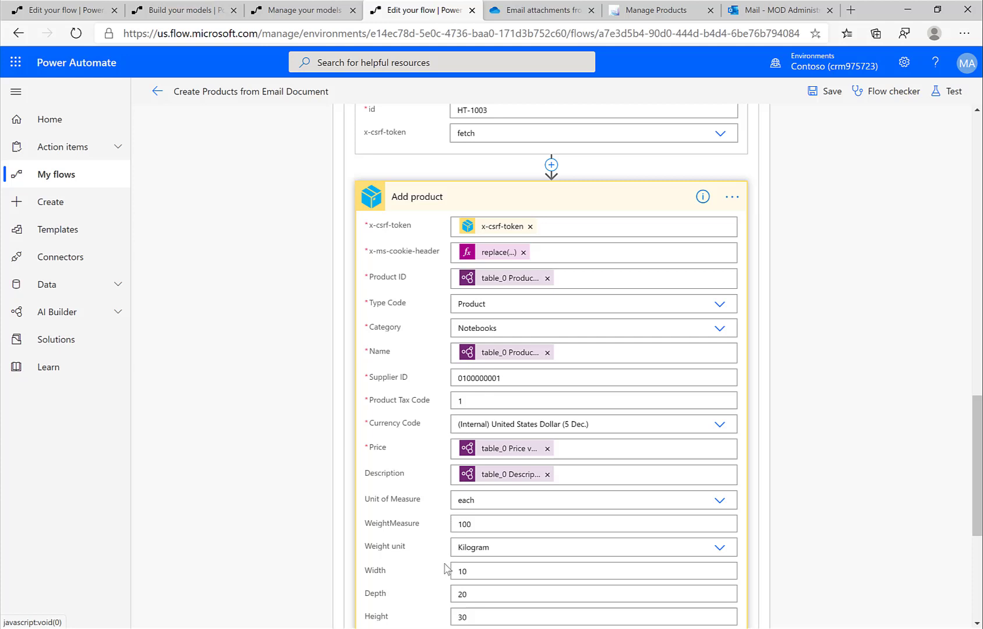
pyautogui.scroll(-4, 444, 568)
pyautogui.scroll(3, 445, 567)
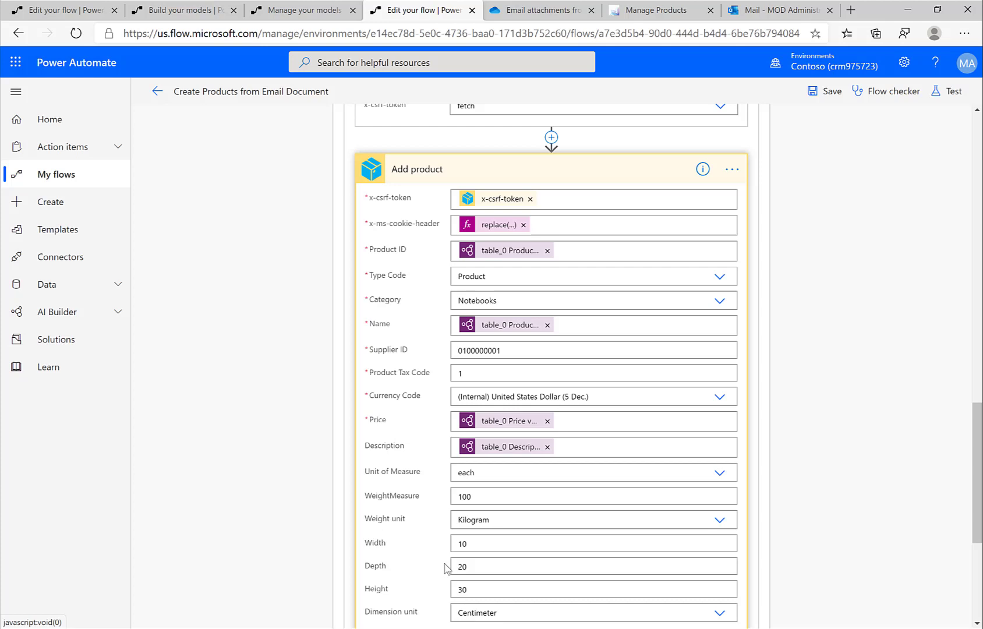
# Review ProdcutList-20200817.pdf in Edge, checking its file name and the four-product table
pyautogui.hotkey('alt', 'Tab')
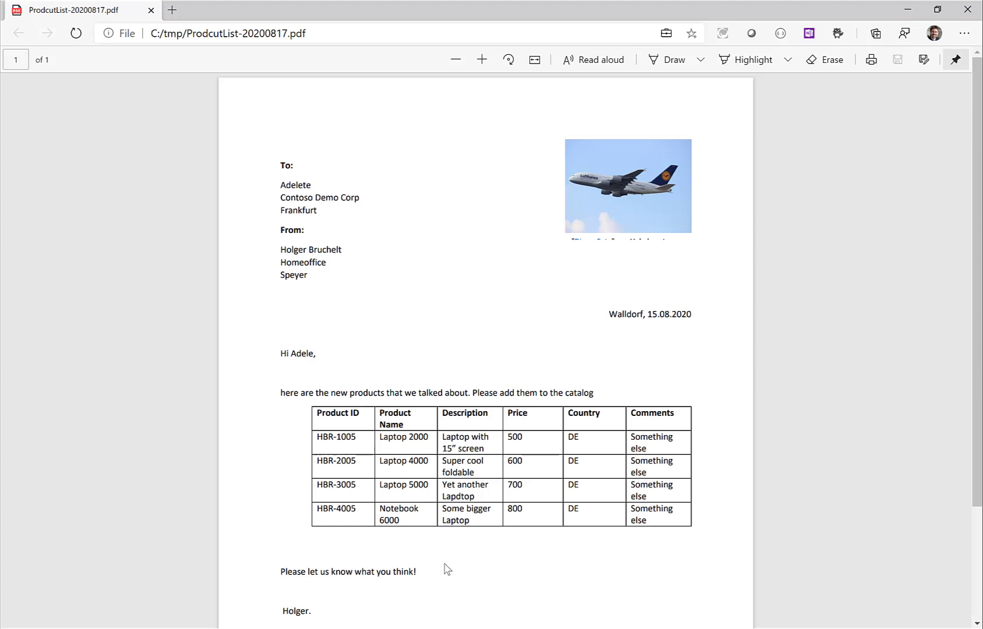
pyautogui.click(201, 31)
pyautogui.moveTo(201, 32); pyautogui.dragTo(318, 34)
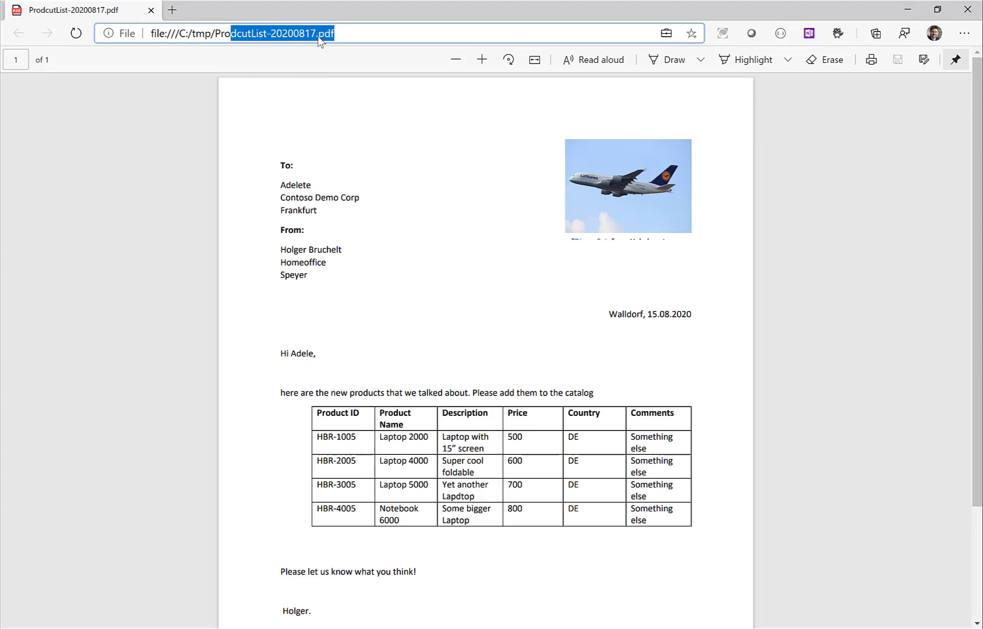
pyautogui.scroll(-2, 246, 390)
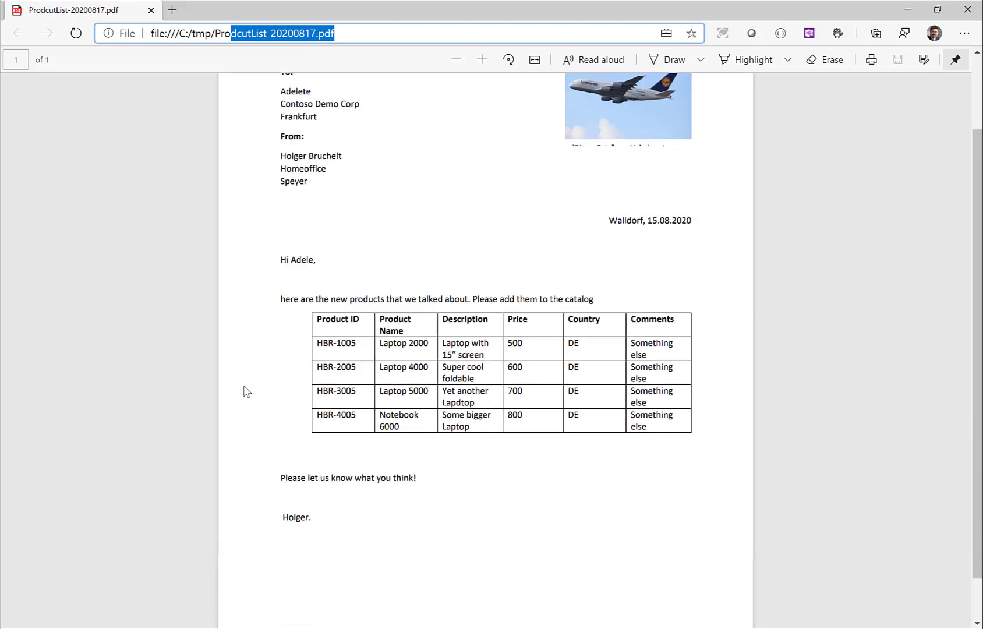
pyautogui.moveTo(323, 348); pyautogui.dragTo(599, 419)
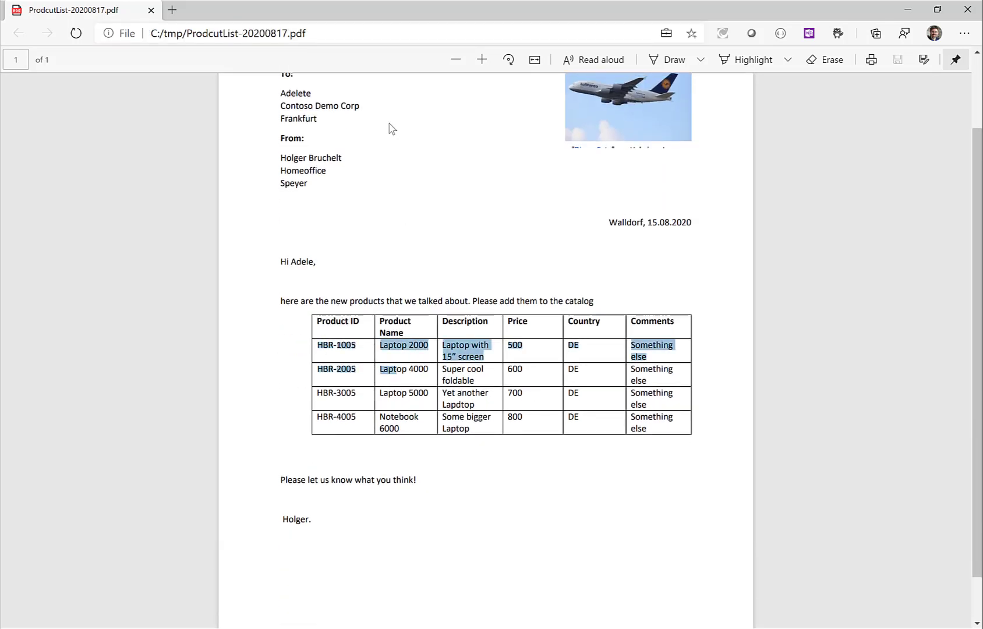
pyautogui.scroll(-1, 347, 260)
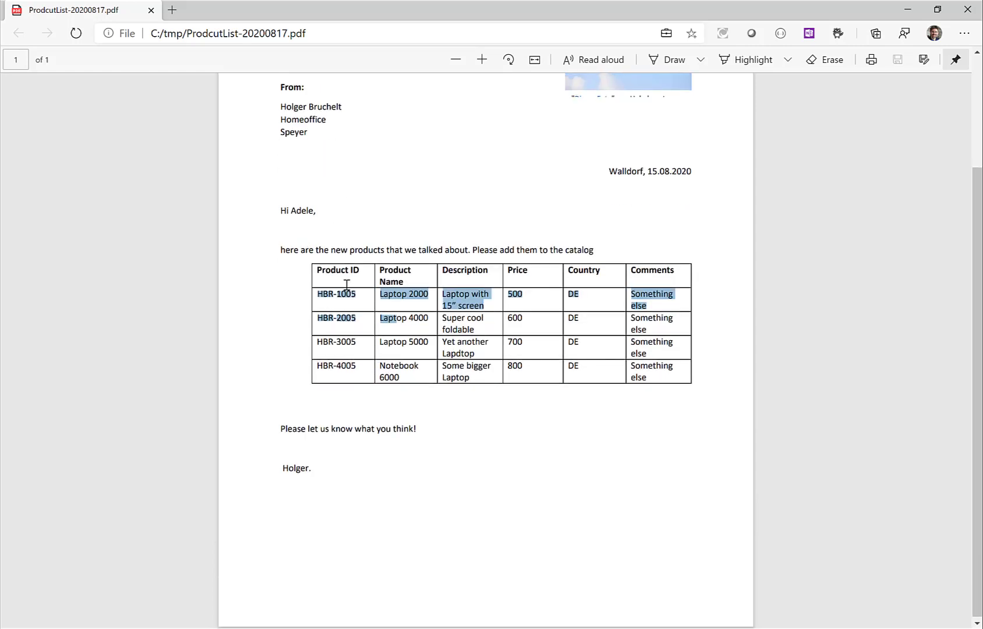
pyautogui.click(407, 341)
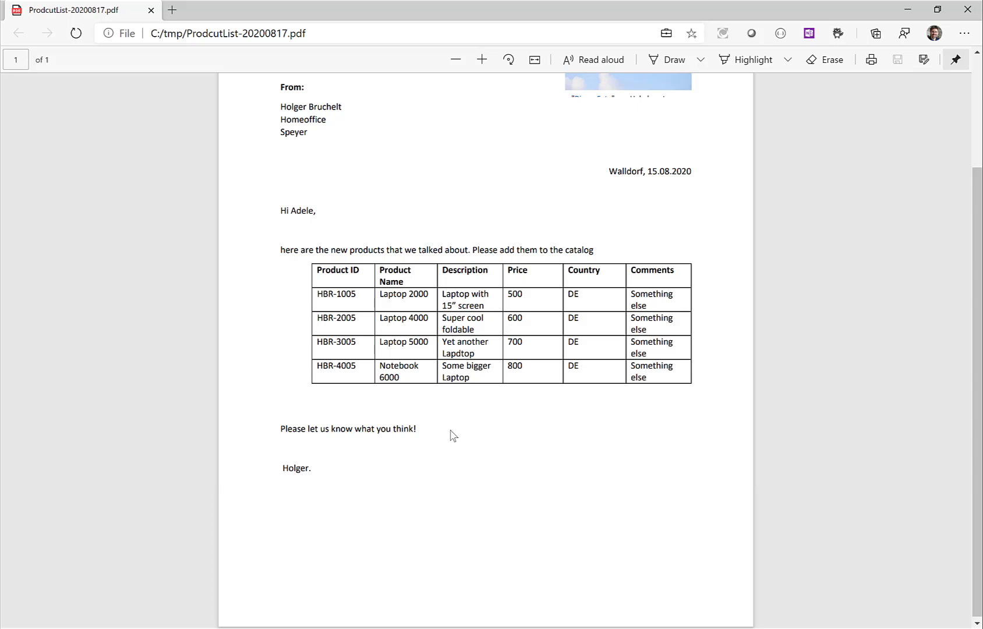
pyautogui.hotkey('alt', 'Tab')
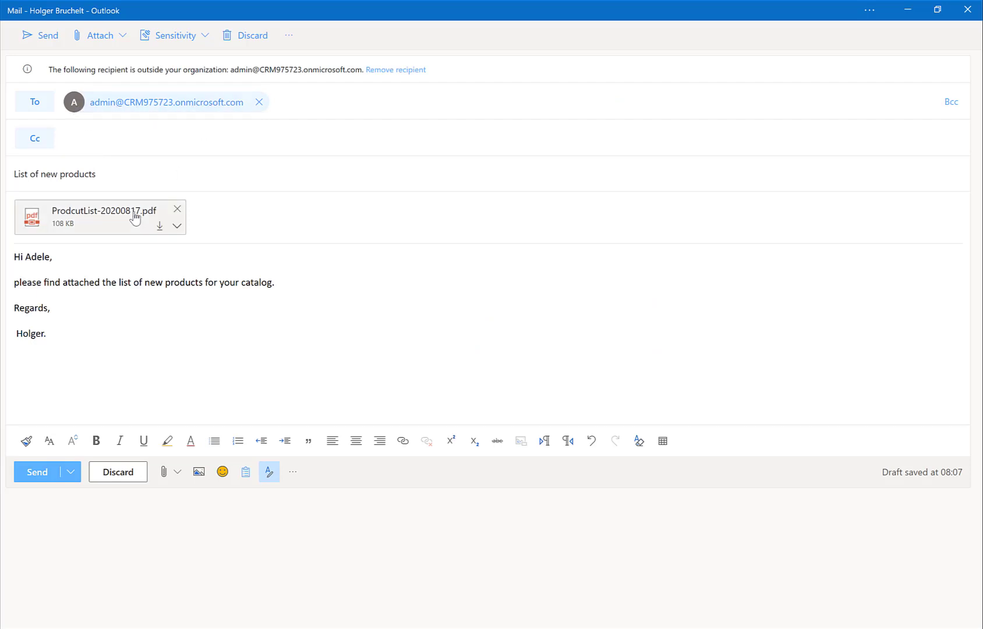
# Send the 'List of new products' email with ProdcutList-20200817.pdf attached
pyautogui.moveTo(106, 228)
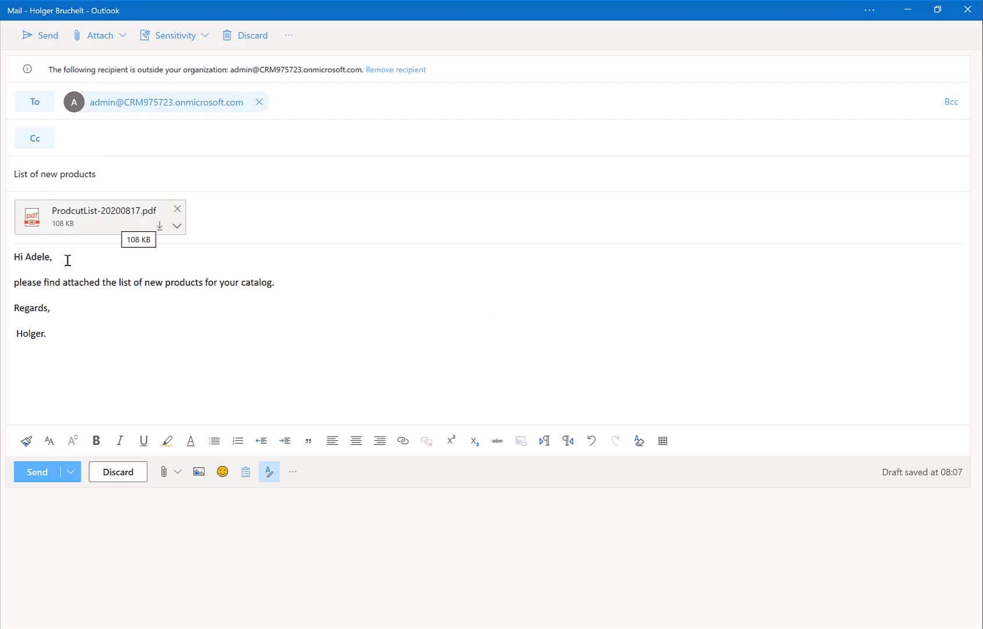
pyautogui.moveTo(26, 282); pyautogui.dragTo(247, 289)
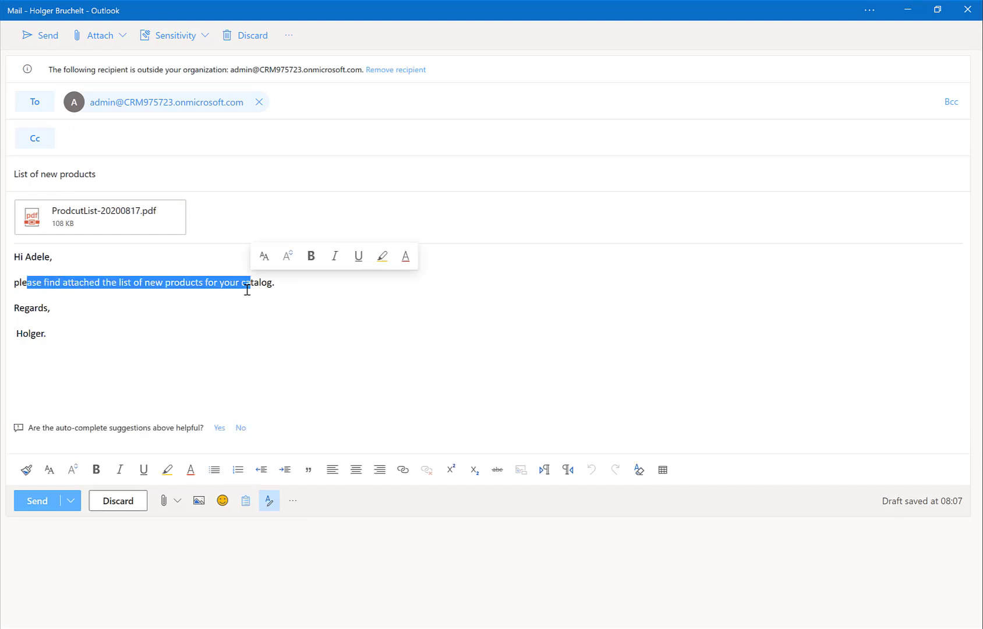
pyautogui.click(37, 505)
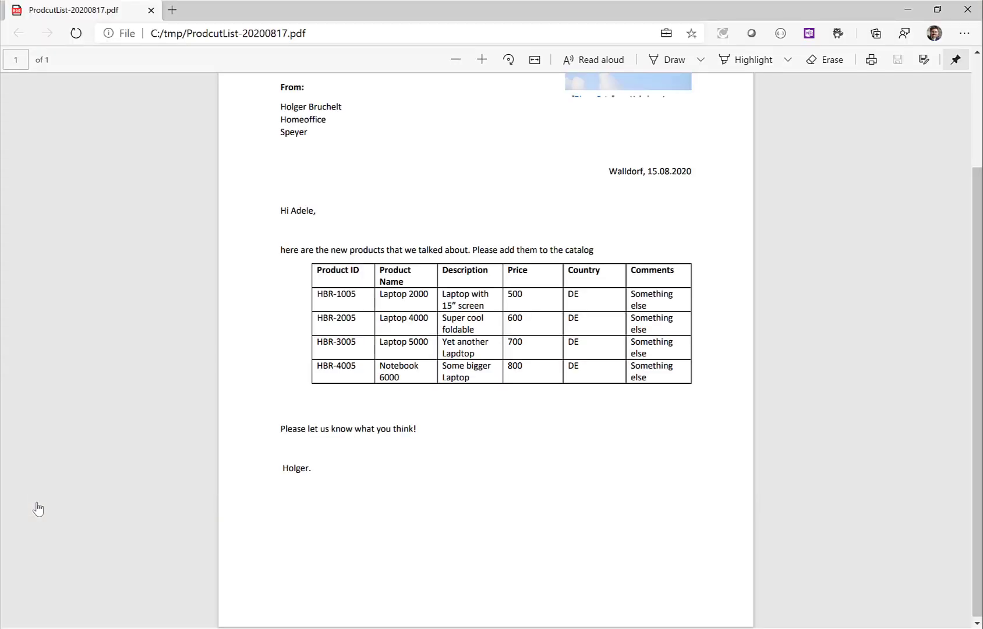
# Read the received 'List of new products' email, then check the flow's OneDrive folder for ProductList-001.pdf
pyautogui.hotkey('alt', 'Tab')
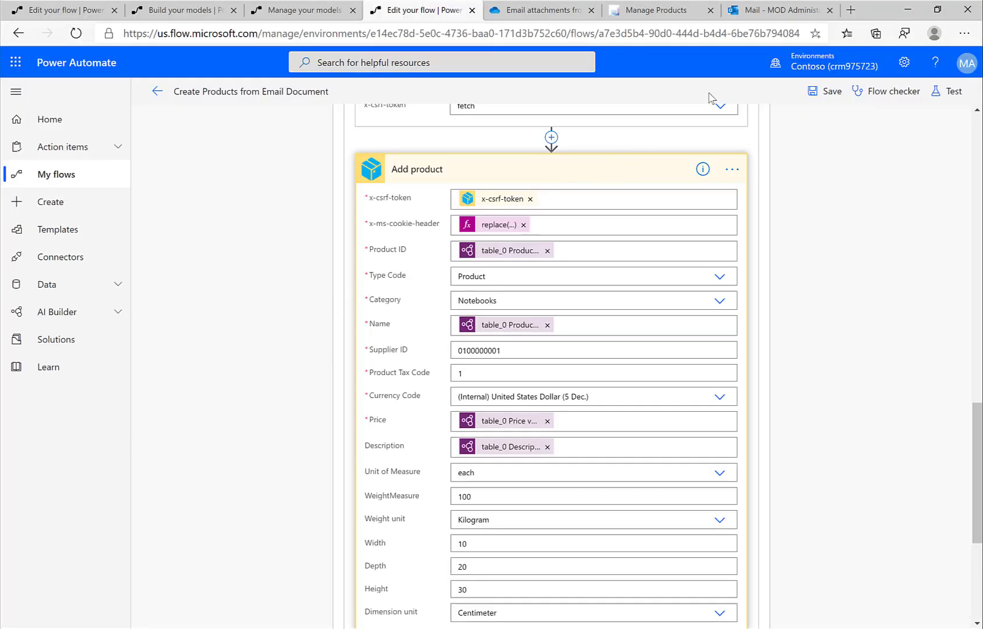
pyautogui.click(766, 13)
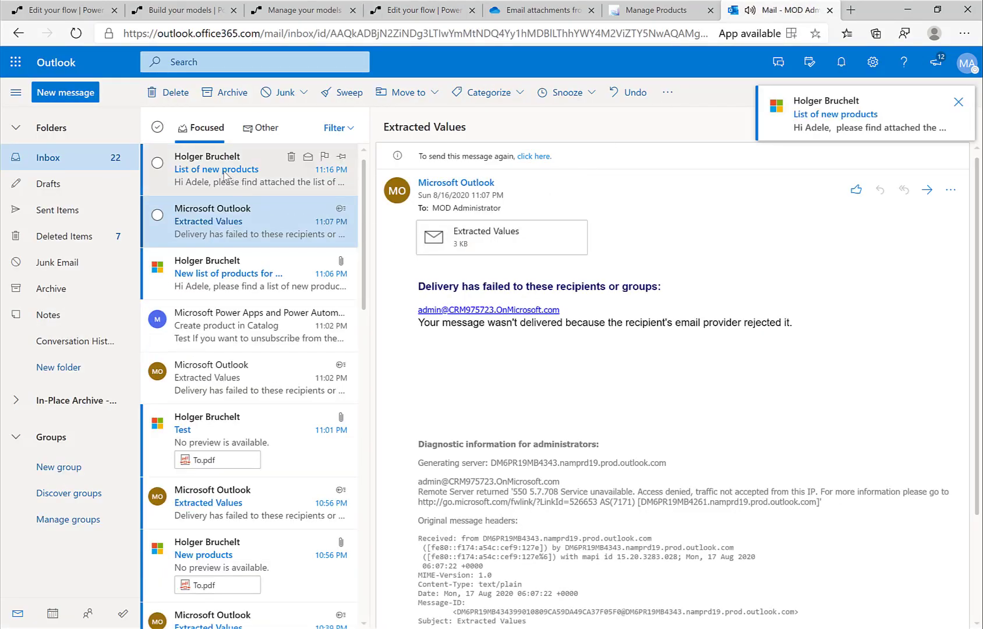
pyautogui.click(213, 178)
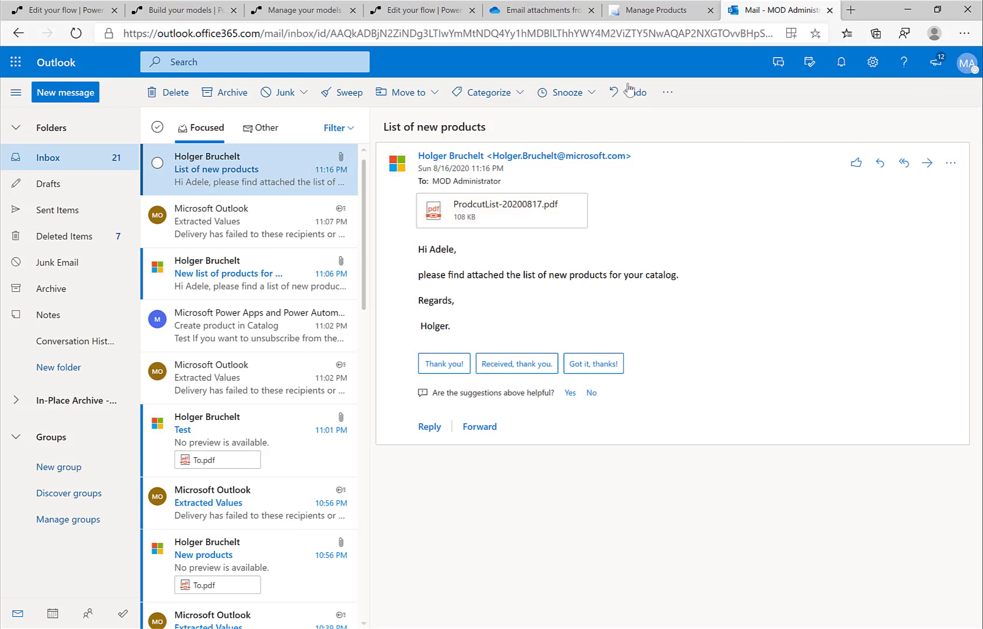
pyautogui.click(547, 17)
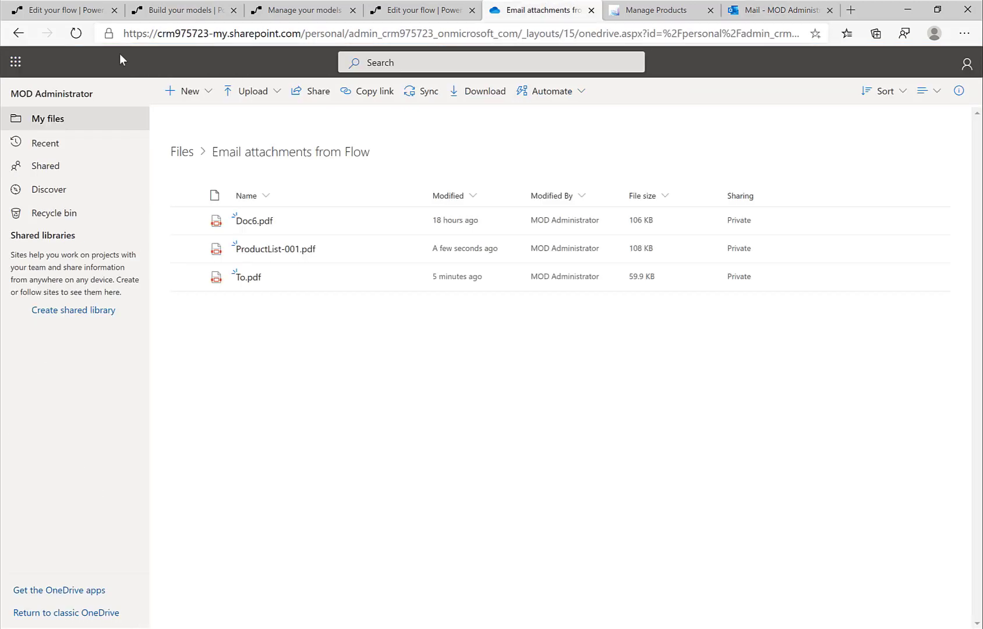
# Reload the OneDrive flow folder to find the new ProdcutList-20200817.pdf (108 KB)
pyautogui.click(80, 39)
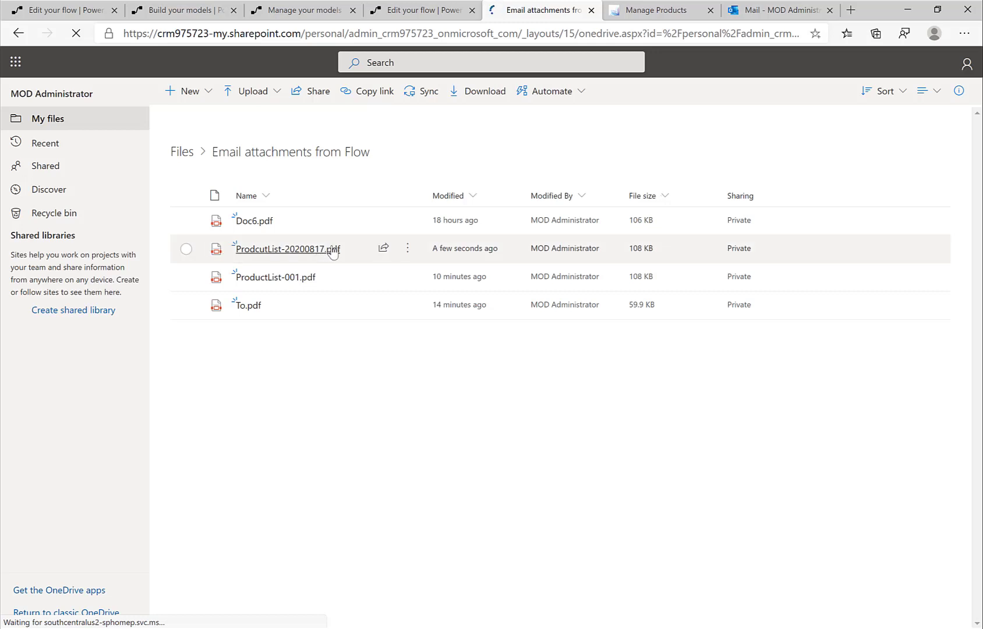
pyautogui.moveTo(240, 253)
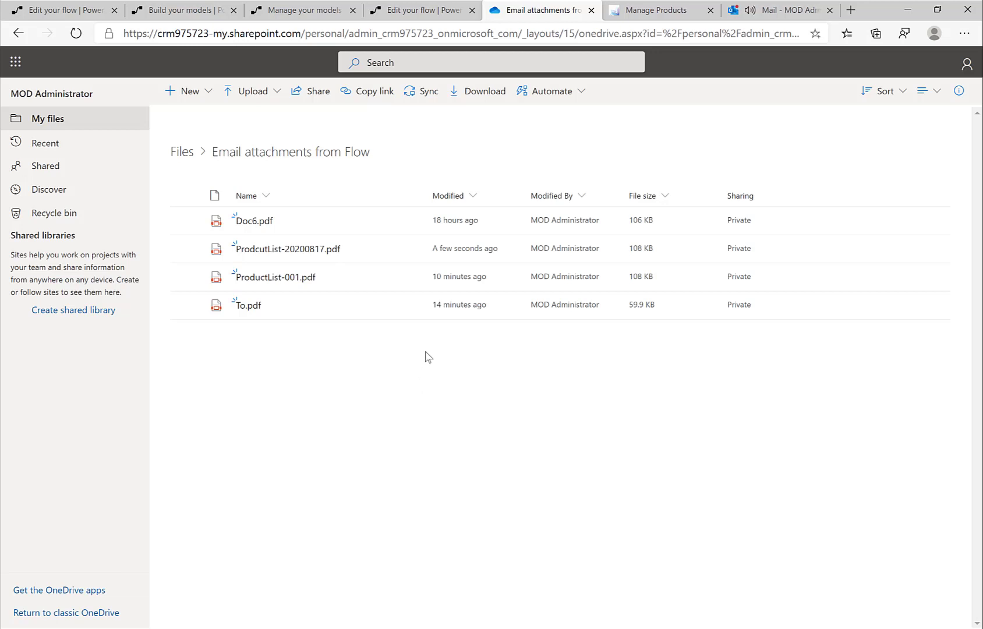
# Search SAP Manage Products for HBR to list Laptop 2000 through Notebook 6000, priced 500–800 USD
pyautogui.click(662, 16)
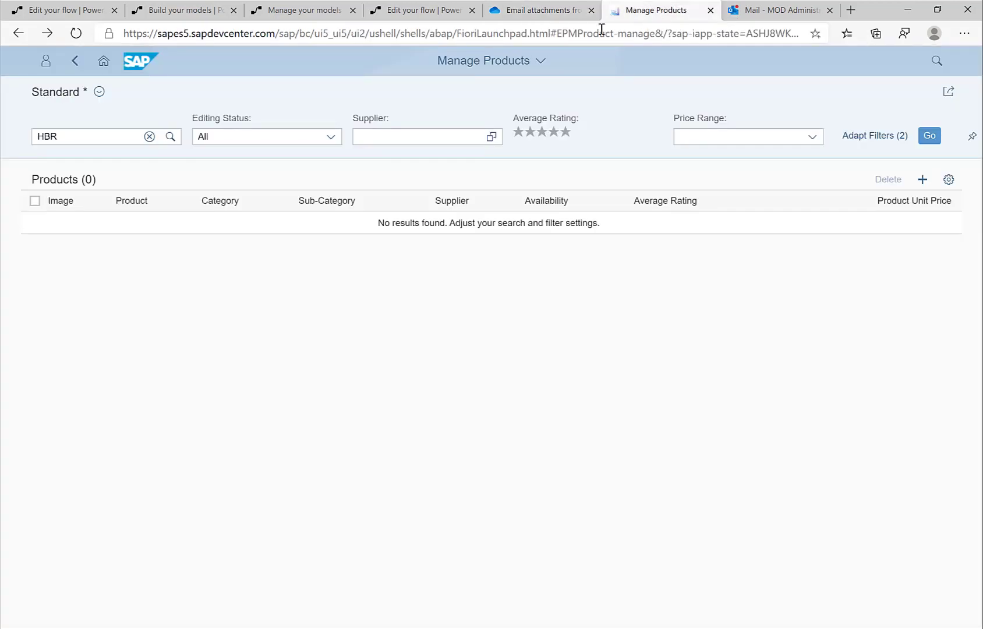
pyautogui.click(125, 138)
pyautogui.click(929, 137)
pyautogui.click(929, 137)
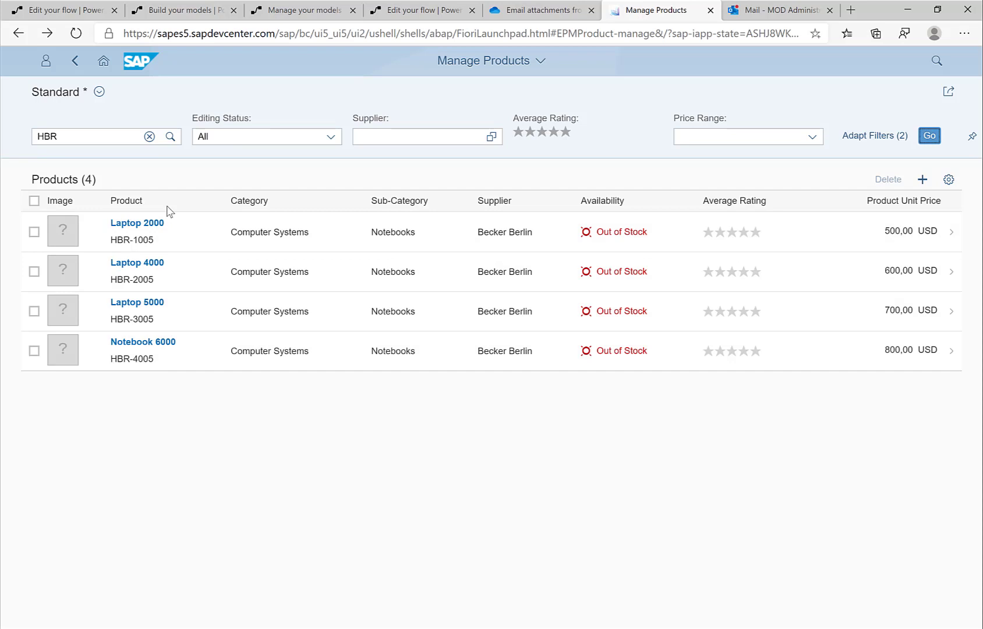
# Leave the flow editor and open the 8/17/2020 8:16:35 AM run from the run history
pyautogui.click(419, 10)
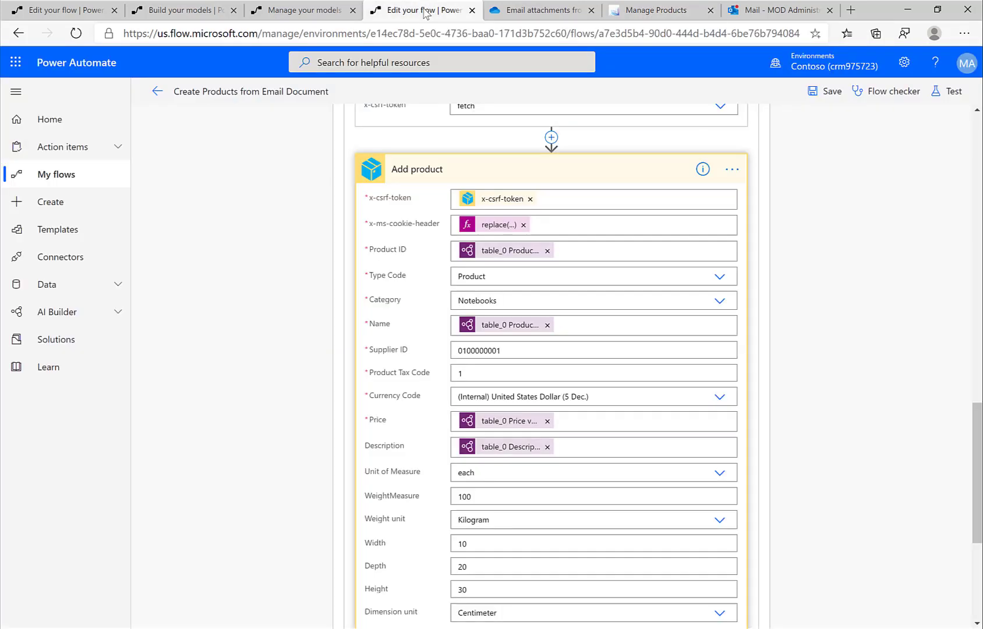
pyautogui.click(157, 92)
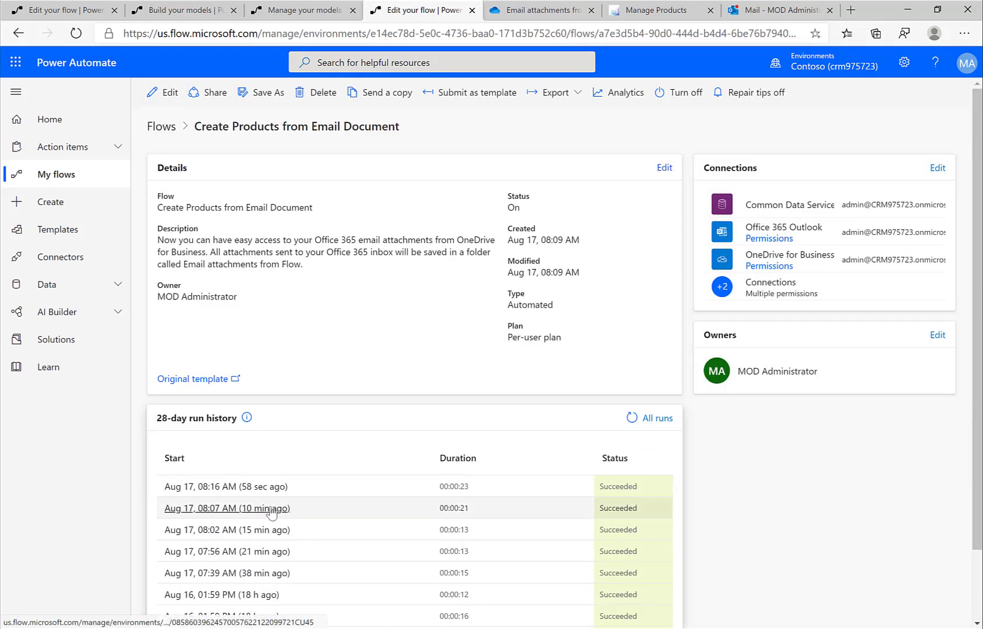
pyautogui.click(226, 486)
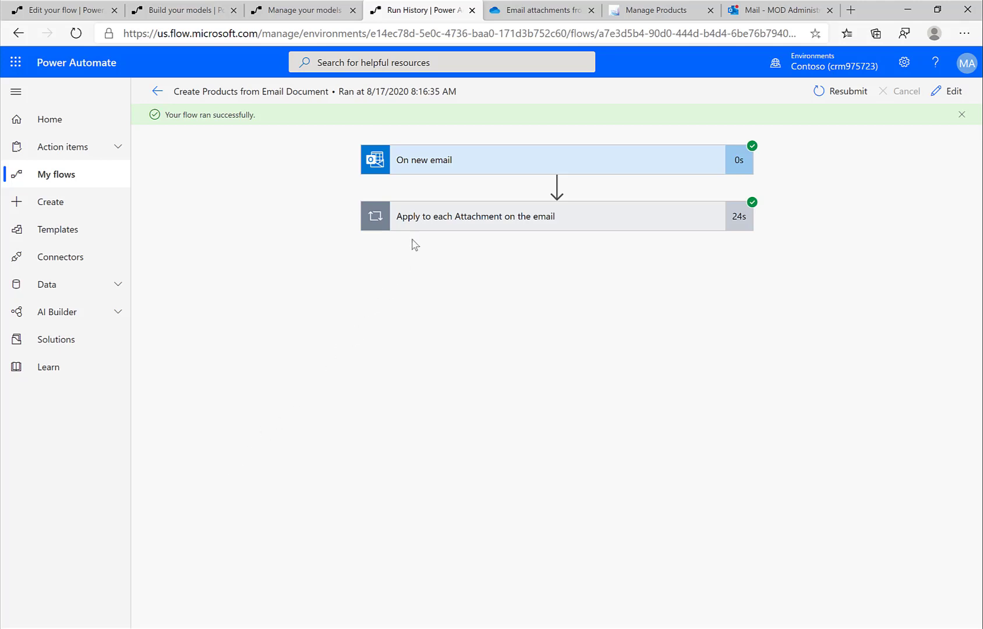
# Expand the On new email trigger and the attachment loop in the run view
pyautogui.click(423, 166)
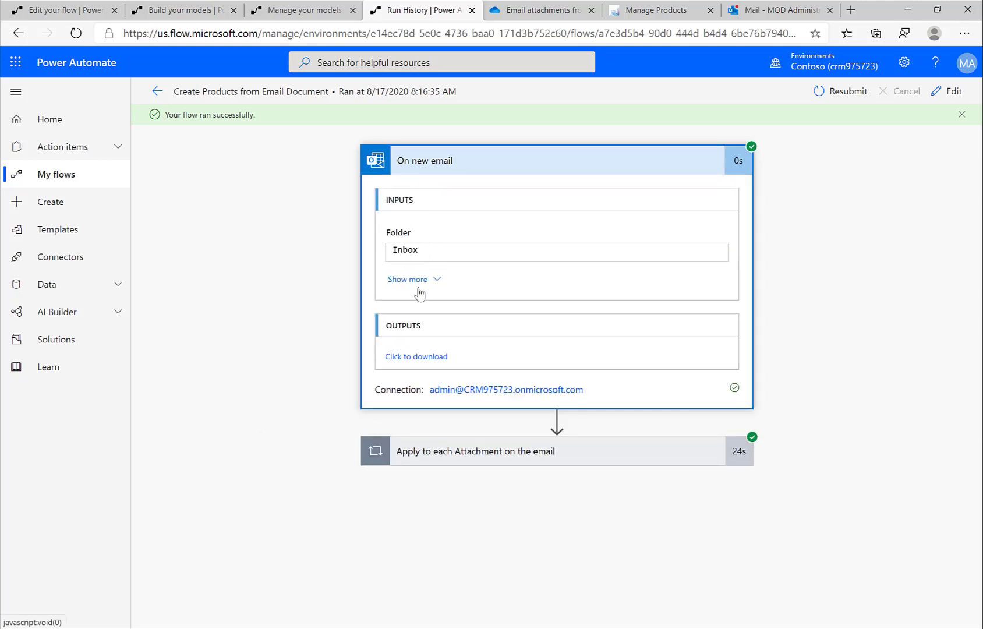
pyautogui.click(439, 459)
pyautogui.scroll(-2, 310, 494)
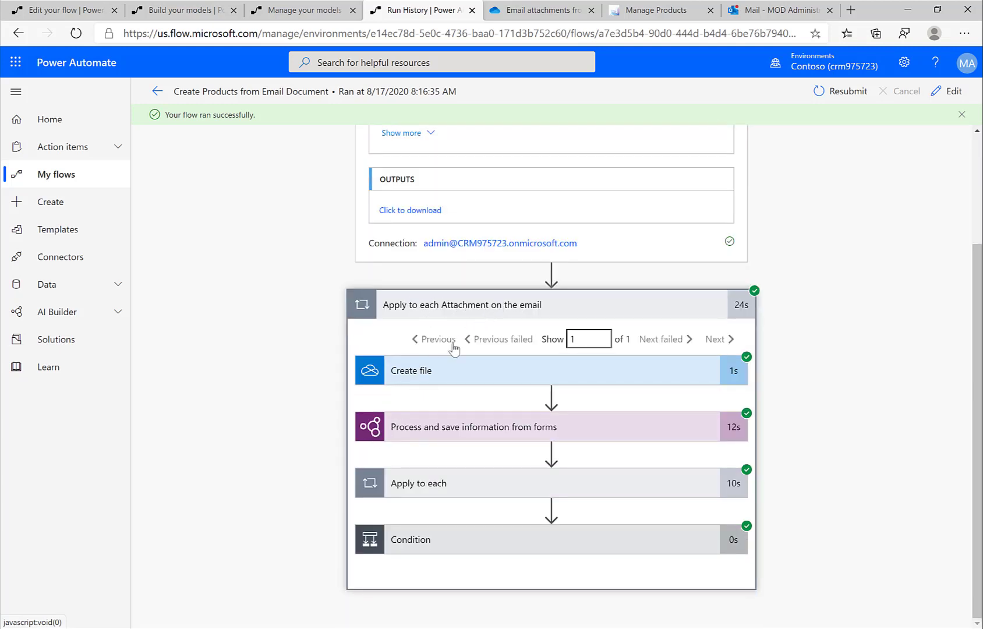
# Review the AI Builder form-processing JSON outputs, confirming operationStatus Success
pyautogui.click(422, 434)
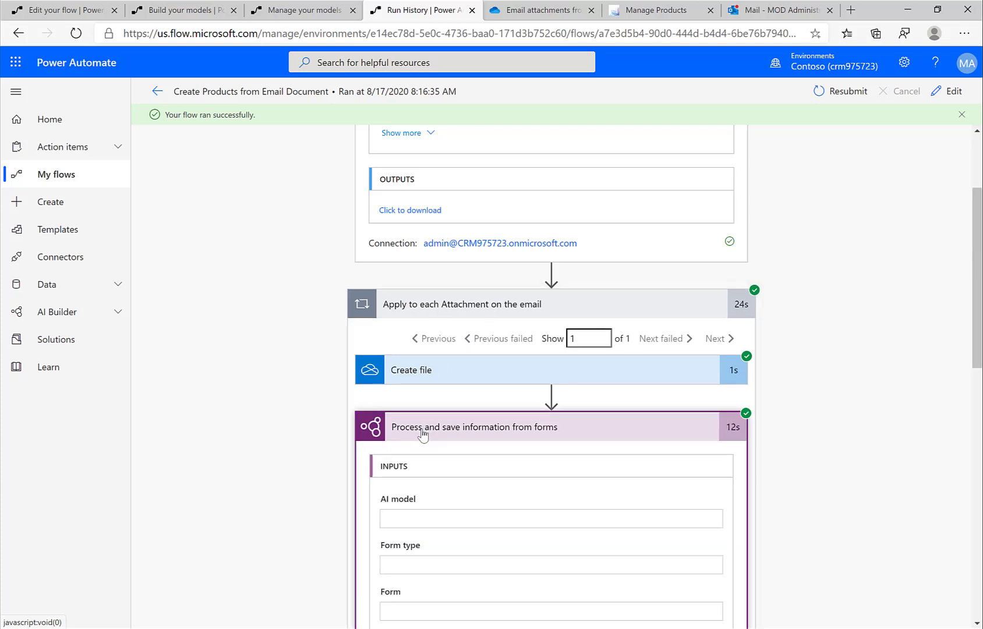
pyautogui.scroll(-3, 260, 507)
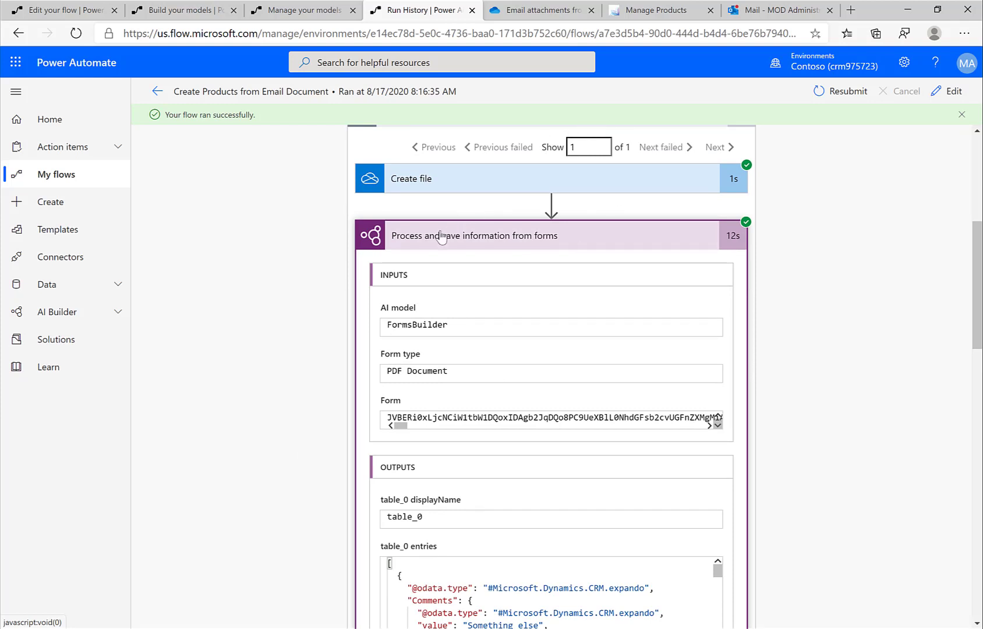
pyautogui.scroll(-5, 319, 509)
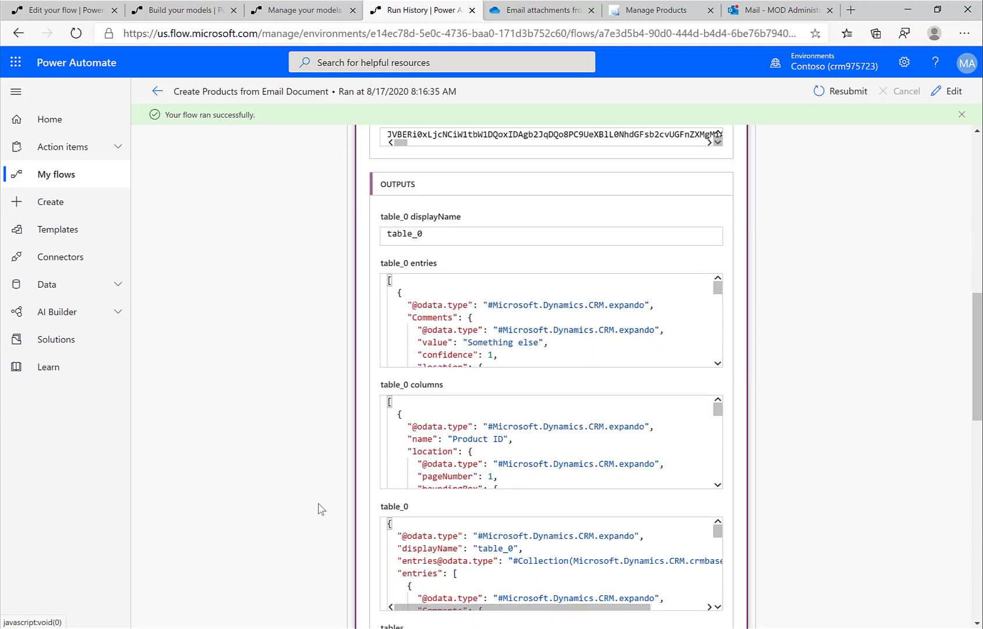
pyautogui.scroll(-3, 319, 509)
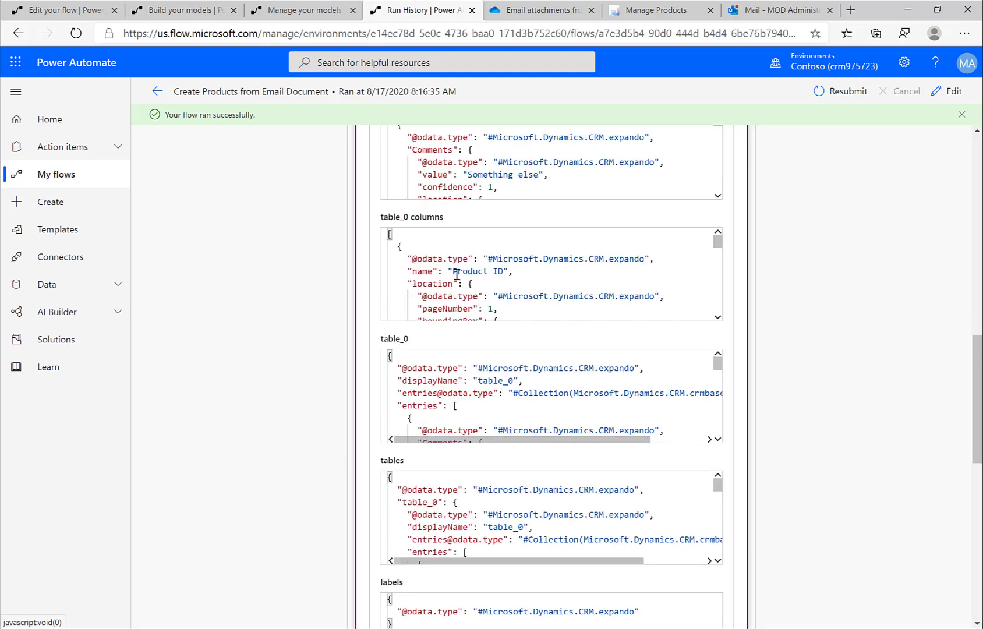
pyautogui.moveTo(456, 274); pyautogui.dragTo(520, 276)
pyautogui.scroll(-5, 520, 276)
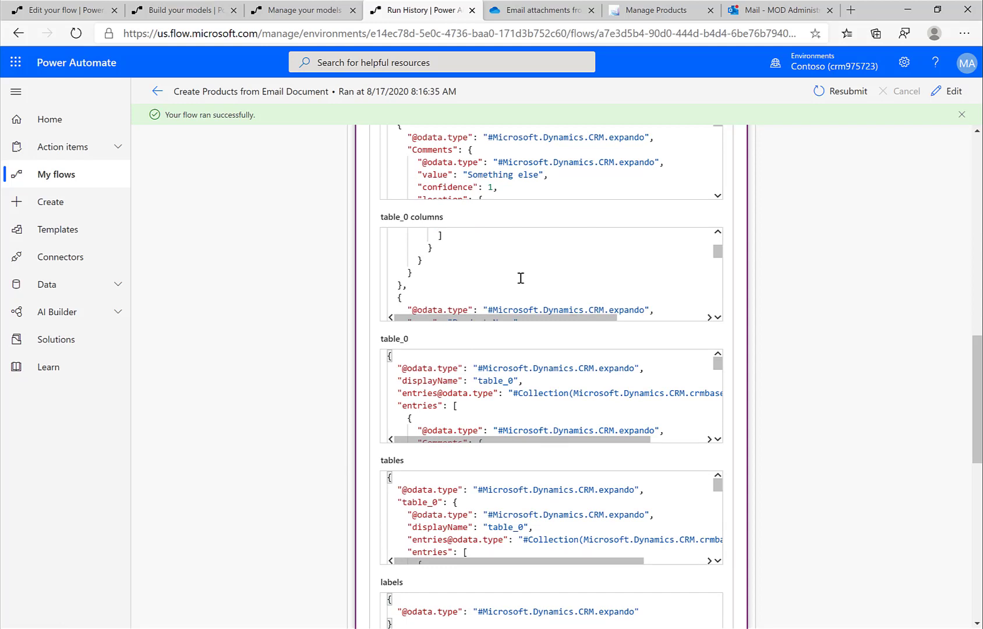
pyautogui.scroll(-5, 521, 278)
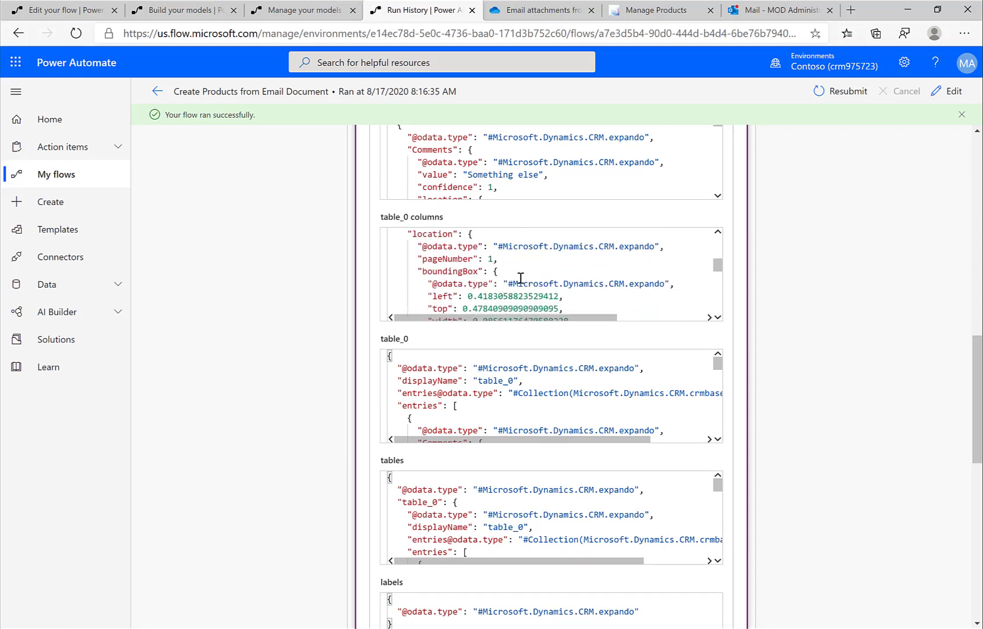
pyautogui.scroll(-1, 521, 278)
pyautogui.moveTo(434, 274); pyautogui.dragTo(466, 291)
pyautogui.scroll(-2, 467, 293)
pyautogui.scroll(-6, 469, 294)
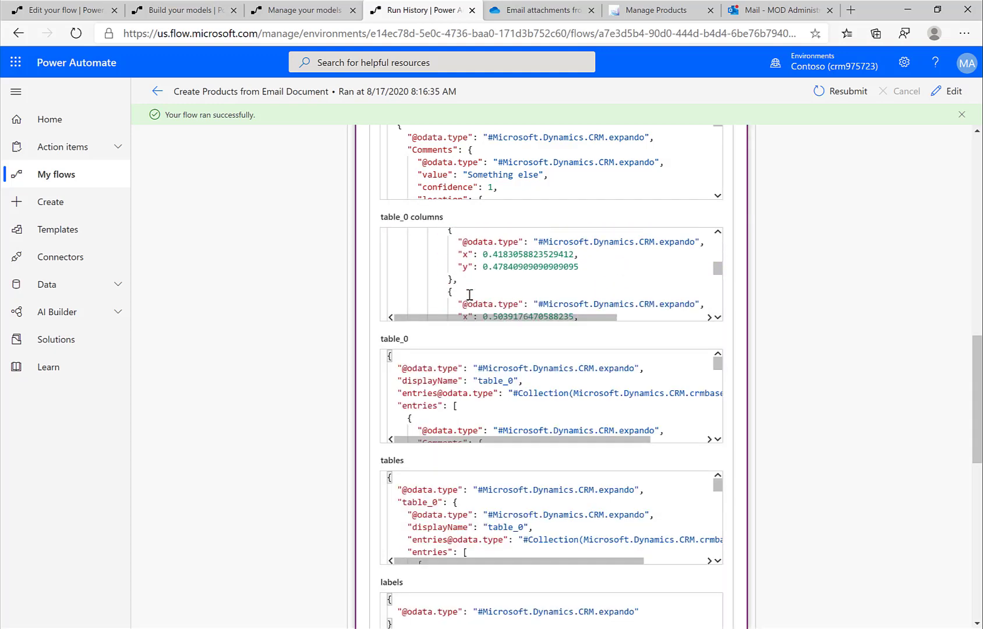
pyautogui.scroll(-6, 469, 294)
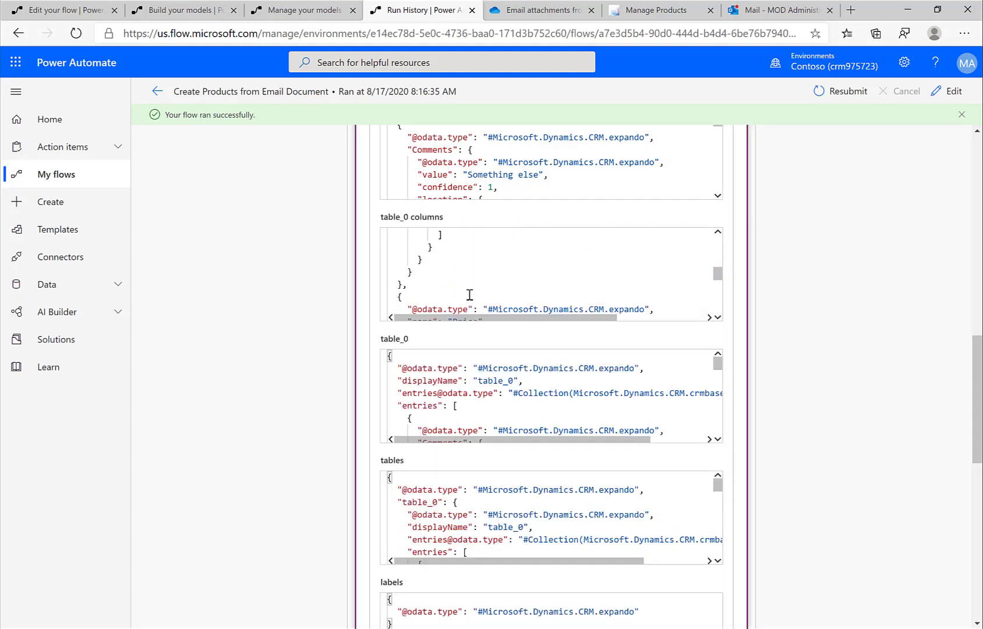
pyautogui.scroll(-5, 470, 295)
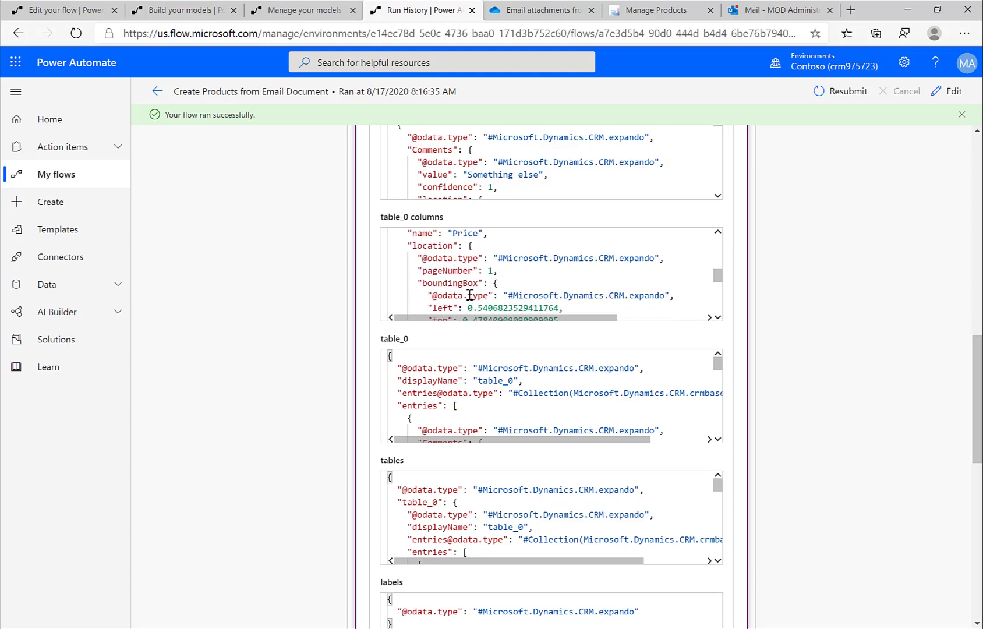
pyautogui.scroll(-7, 469, 294)
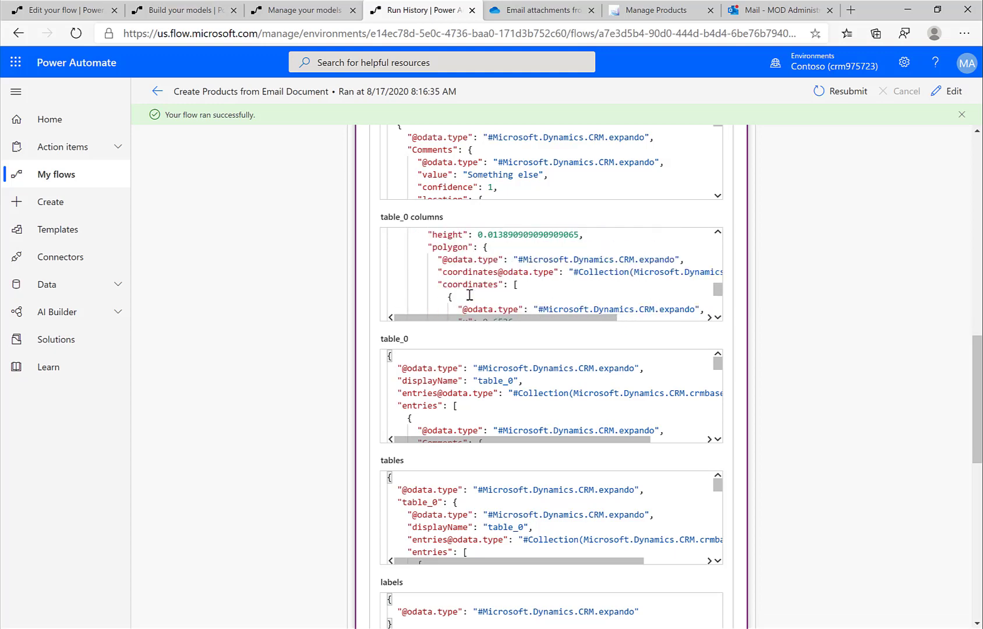
pyautogui.scroll(-12, 469, 294)
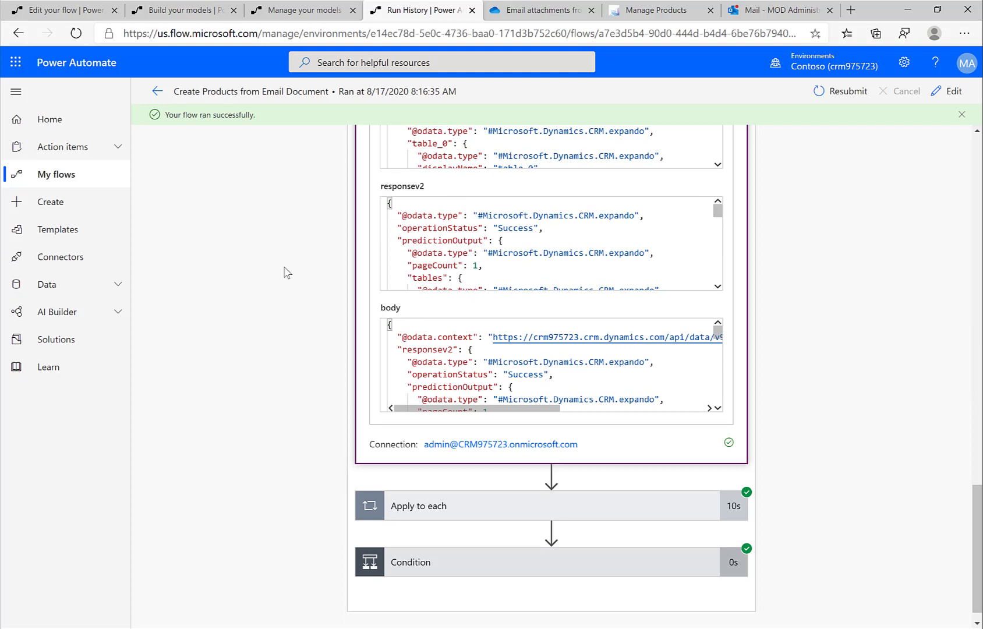
pyautogui.scroll(5, 287, 272)
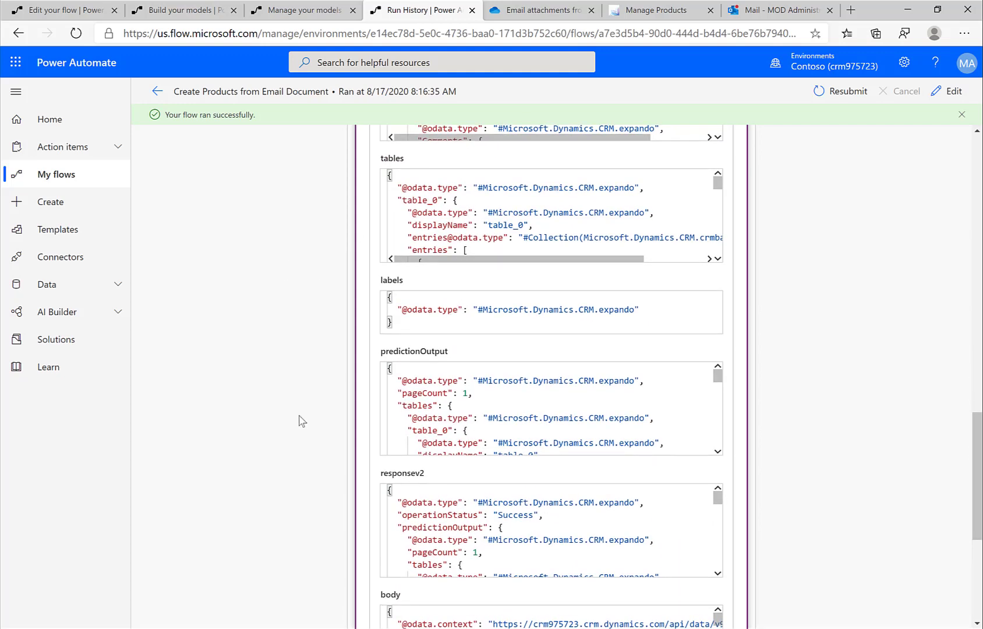
pyautogui.scroll(-5, 301, 420)
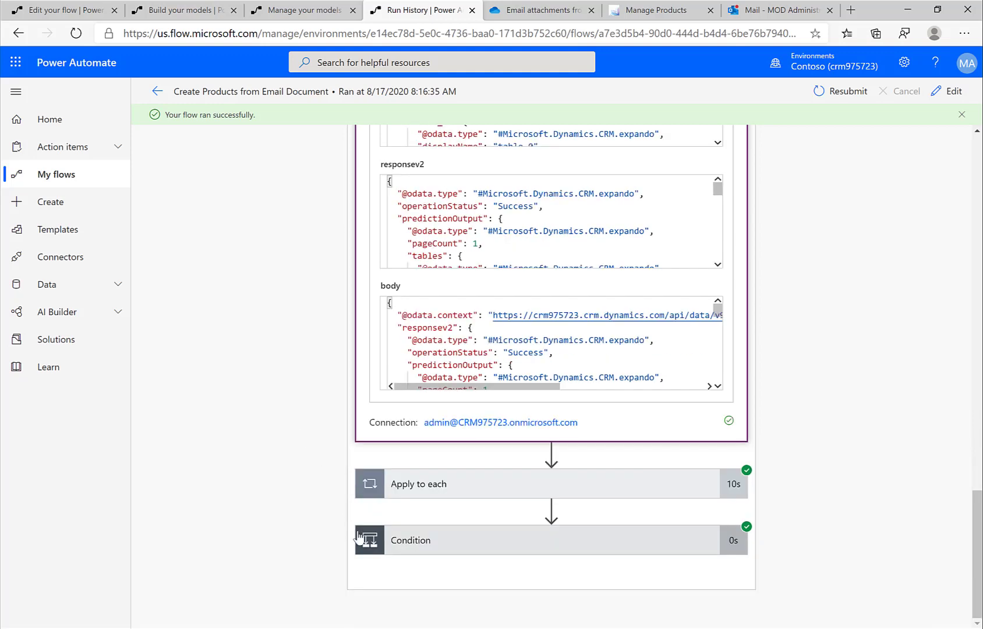
# Inspect iteration 1's email notification inputs, noting product ID HBR-1005 in the body
pyautogui.click(413, 488)
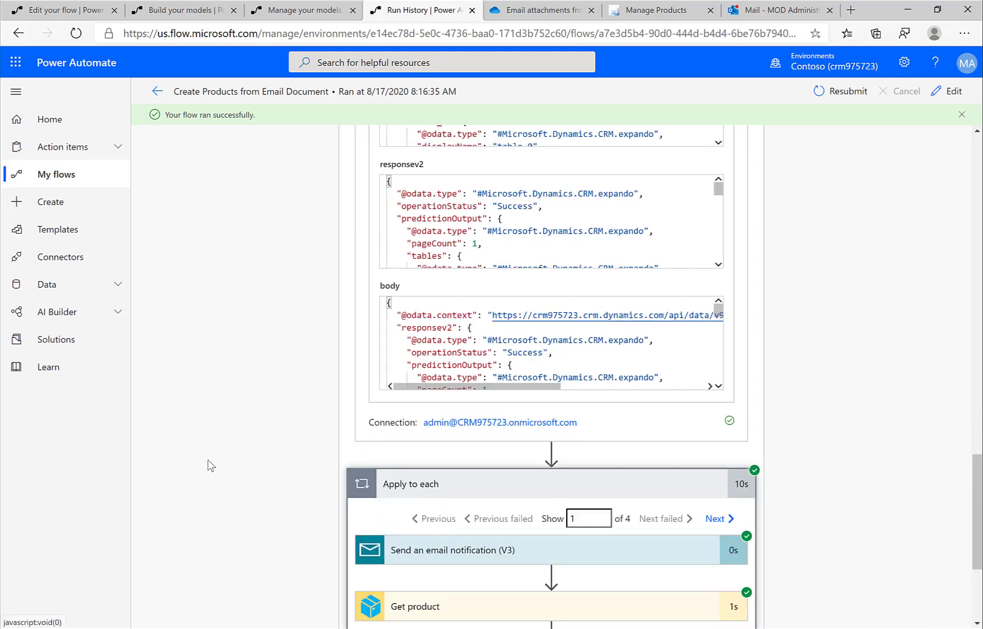
pyautogui.scroll(-3, 209, 466)
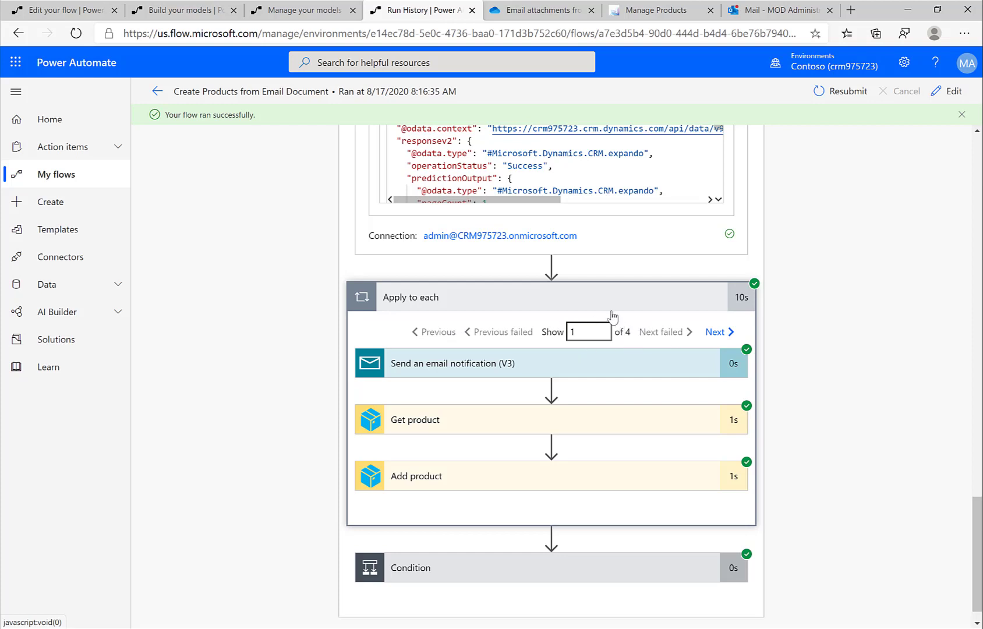
pyautogui.click(508, 363)
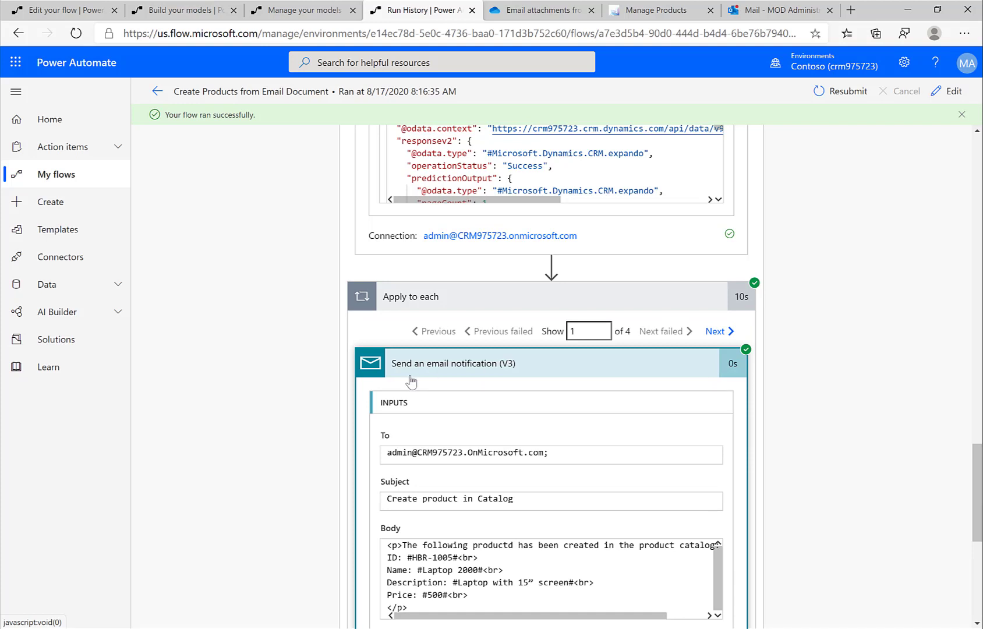
pyautogui.scroll(-2, 296, 417)
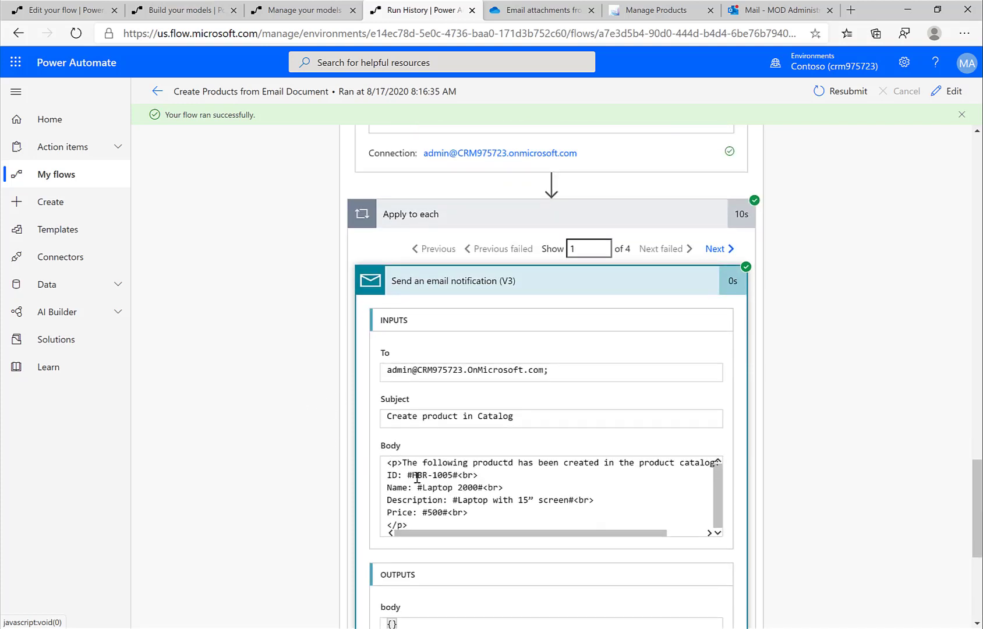
pyautogui.moveTo(413, 475); pyautogui.dragTo(478, 488)
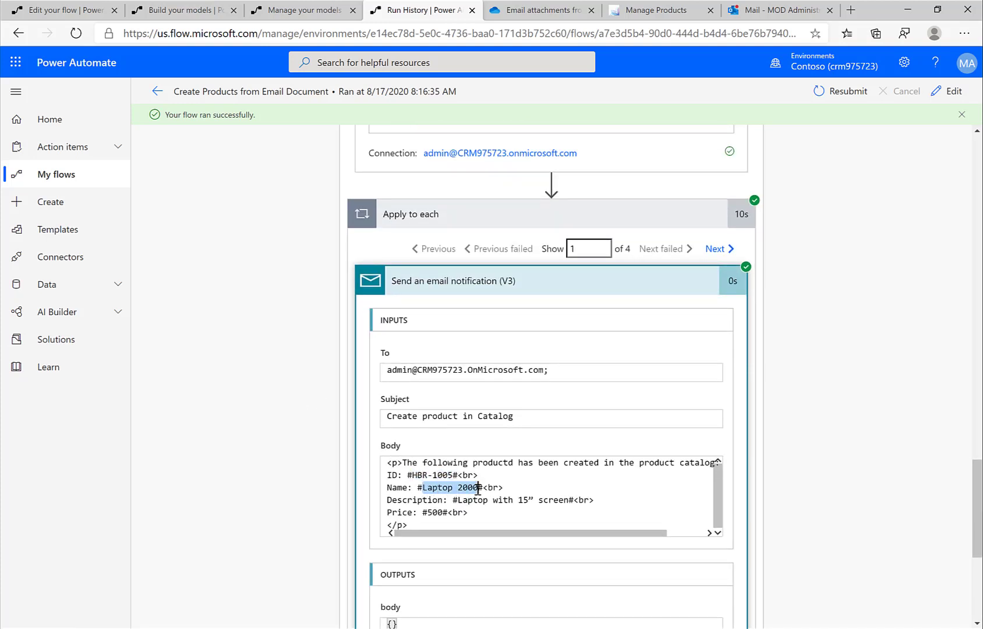
# Move to loop iteration 2 and check its notification body names Laptop 4000
pyautogui.click(717, 249)
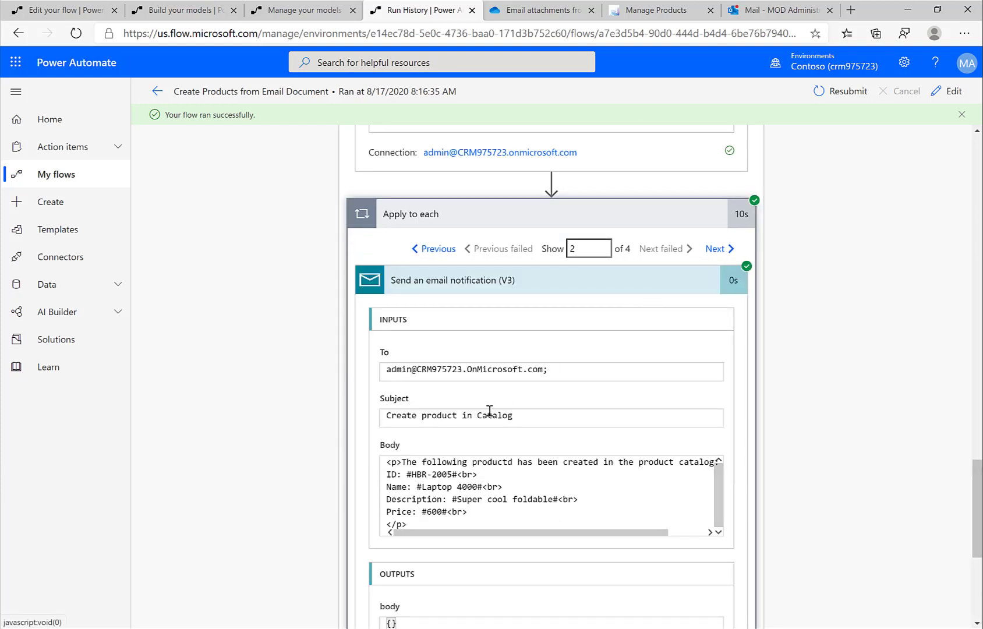
pyautogui.moveTo(425, 456); pyautogui.dragTo(483, 470)
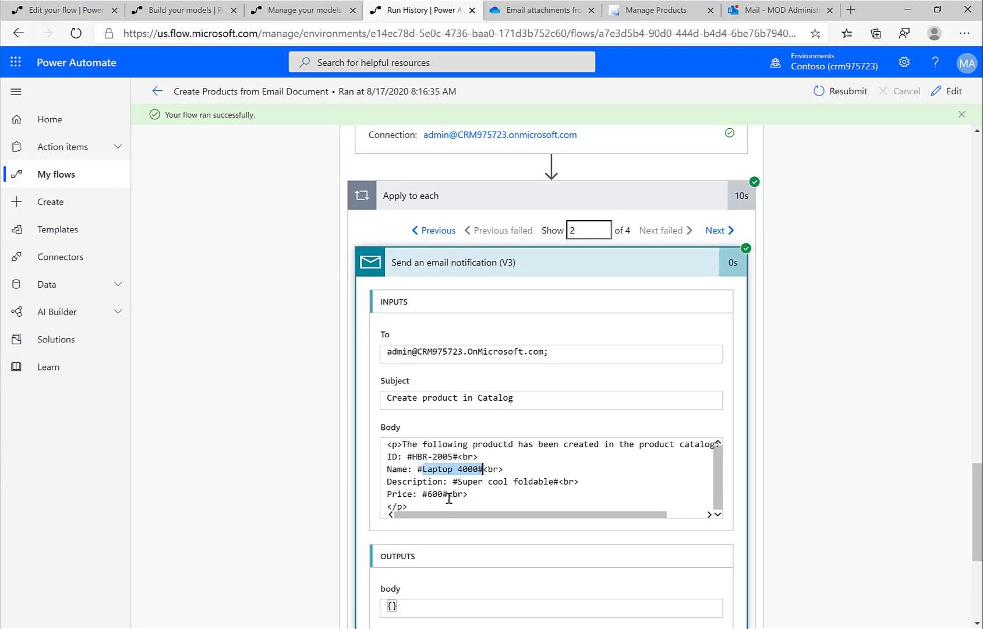
pyautogui.scroll(-4, 449, 499)
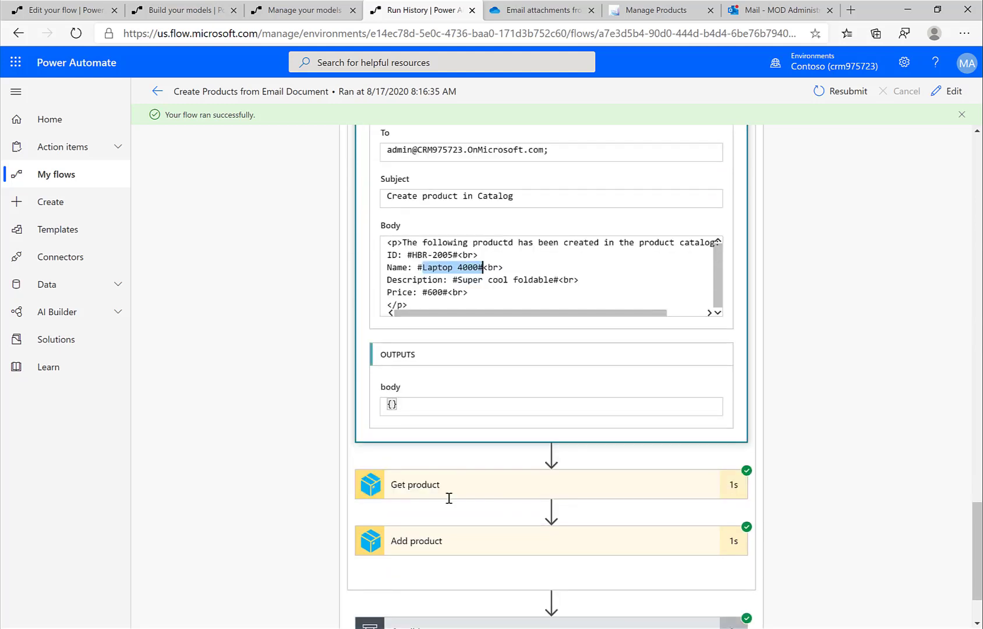
pyautogui.scroll(-1, 449, 499)
# Review Add product's inputs: HBR-2005, Laptop 4000, Notebooks, USD, price 600
pyautogui.click(437, 502)
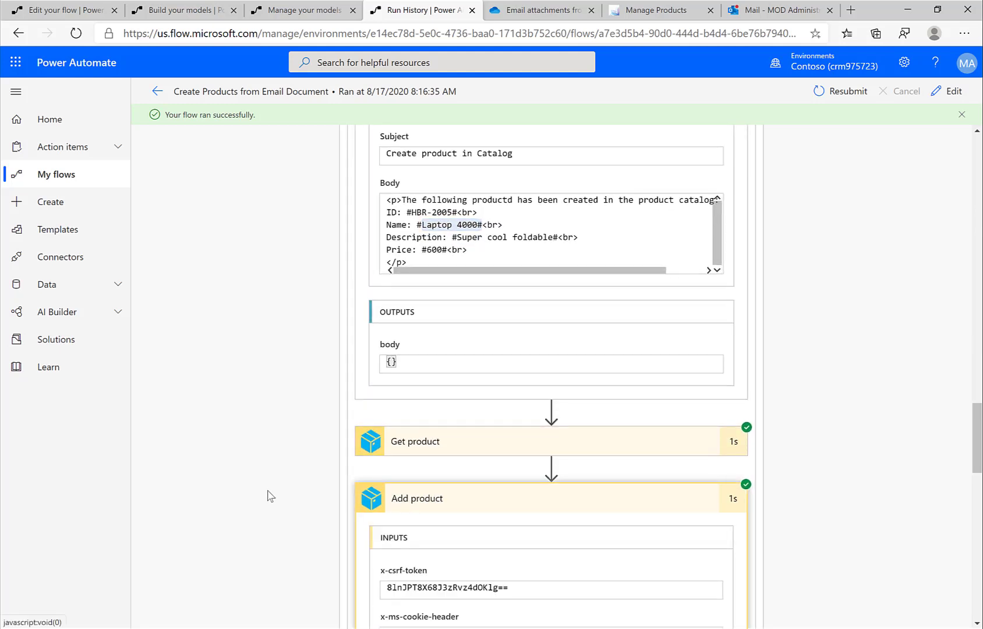
pyautogui.scroll(-4, 269, 496)
pyautogui.scroll(-1, 269, 496)
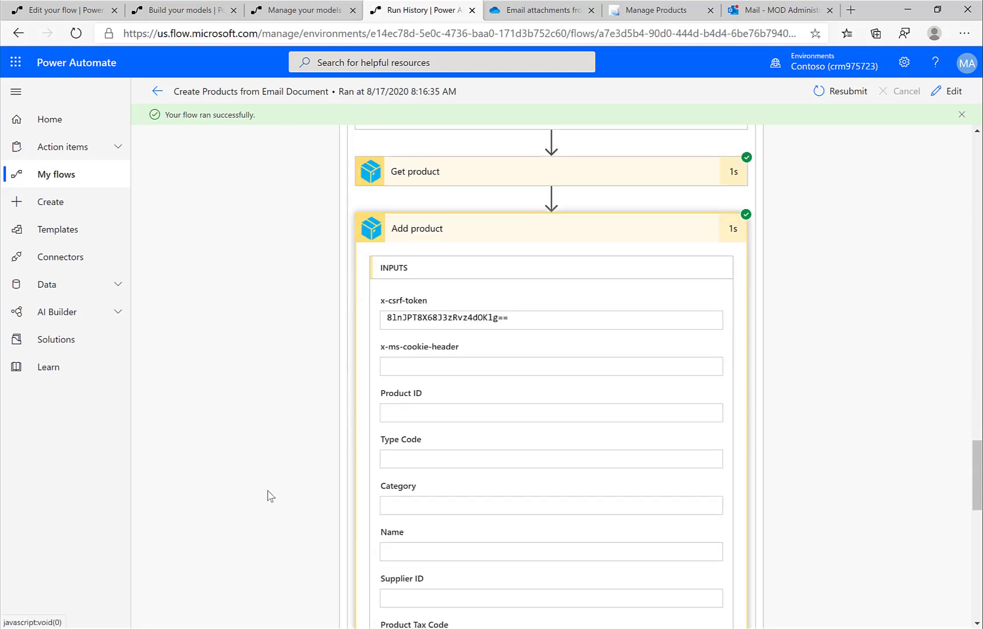
pyautogui.moveTo(441, 411); pyautogui.dragTo(387, 411)
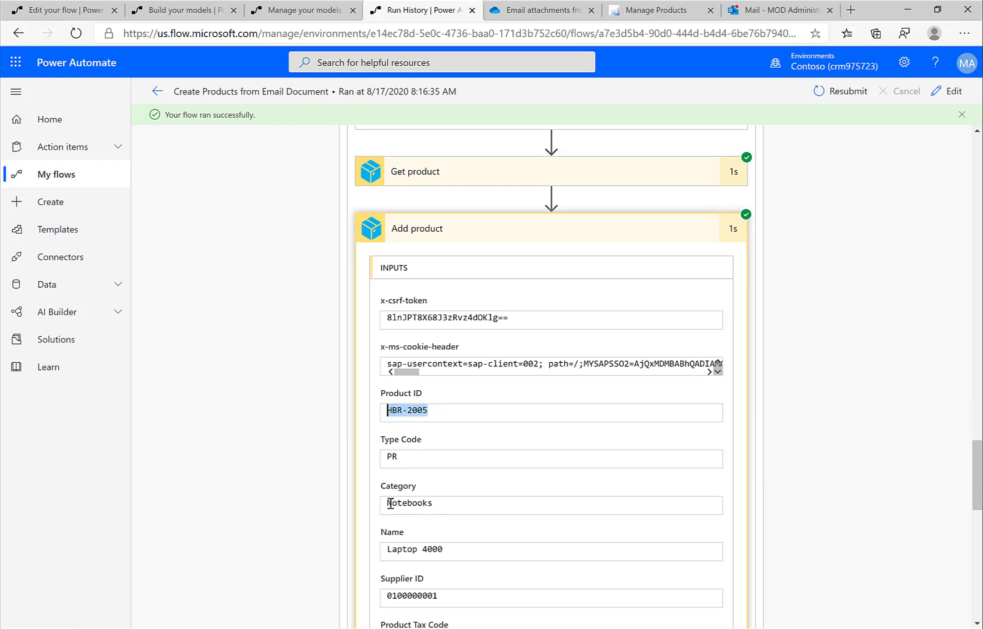
pyautogui.moveTo(447, 550); pyautogui.dragTo(364, 549)
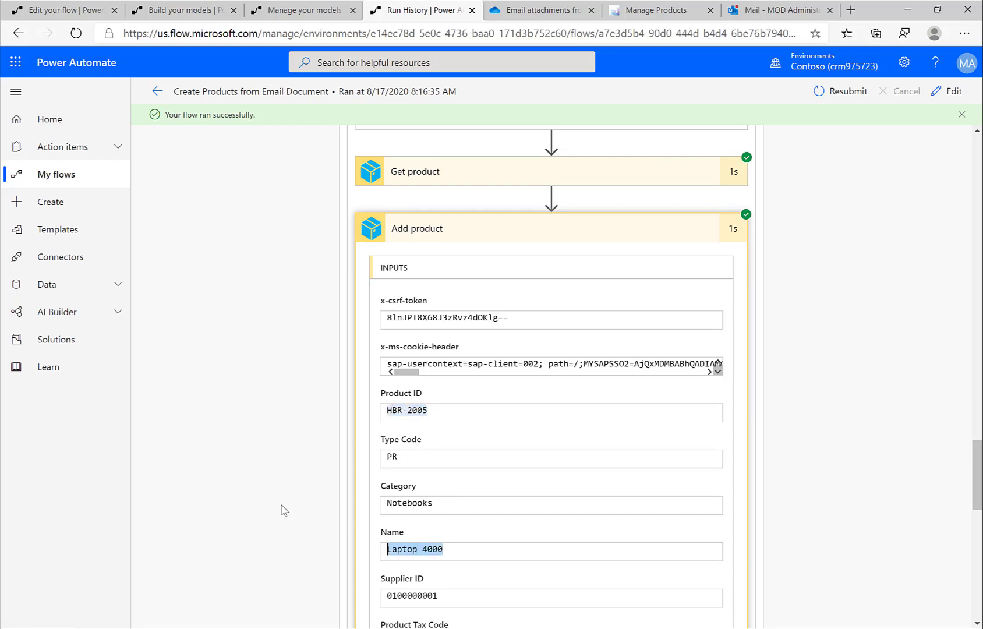
pyautogui.scroll(-2, 285, 511)
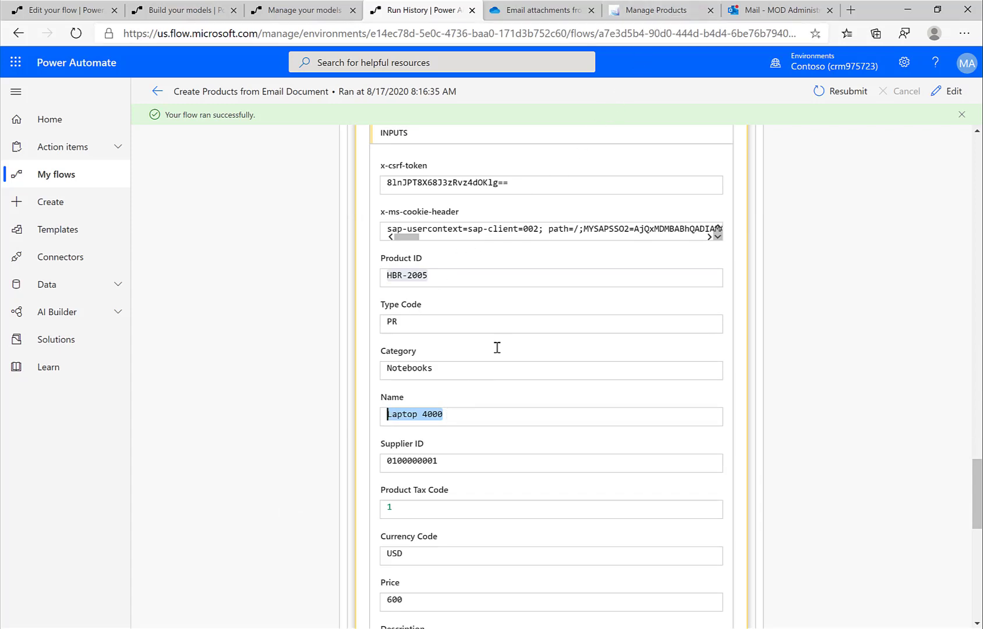
# Compare SAP's Laptop 4000 page (HBR-2005) against the run's Add product inputs
pyautogui.click(648, 13)
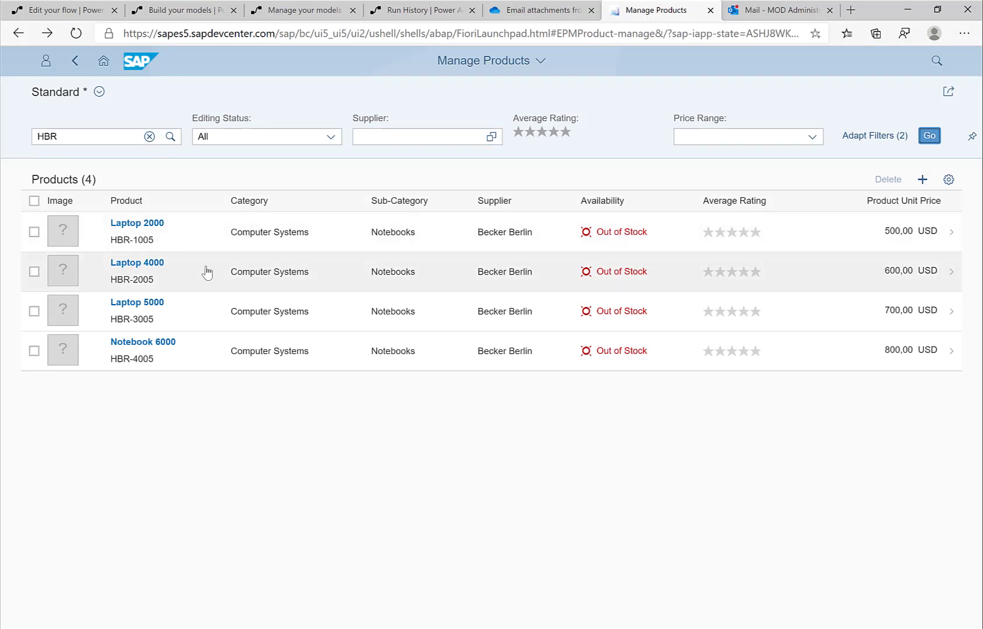
pyautogui.click(206, 272)
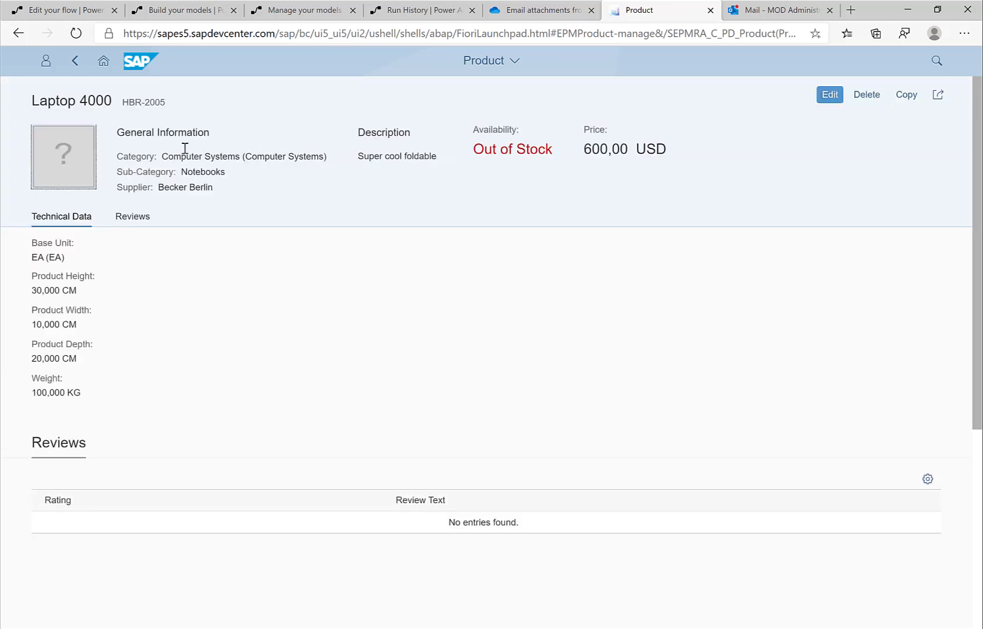
pyautogui.moveTo(121, 102); pyautogui.dragTo(166, 103)
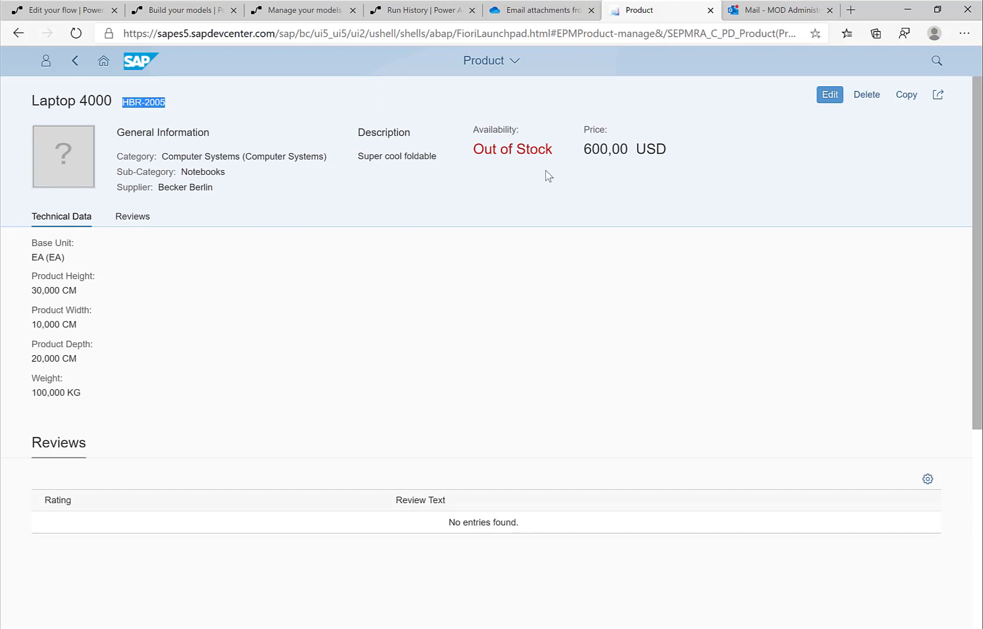
pyautogui.click(436, 10)
pyautogui.scroll(4, 482, 277)
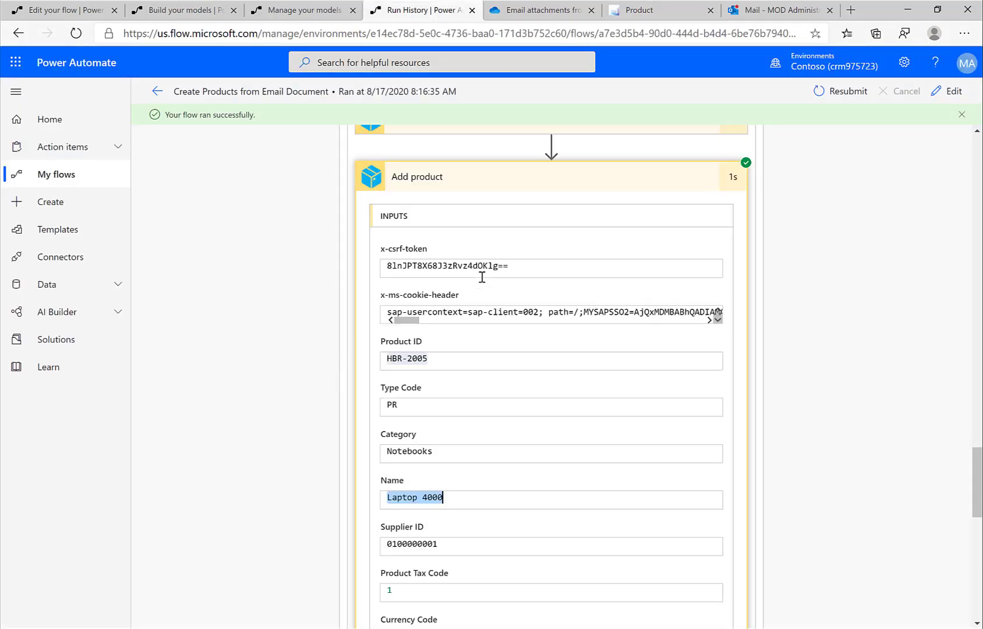
pyautogui.scroll(-5, 483, 276)
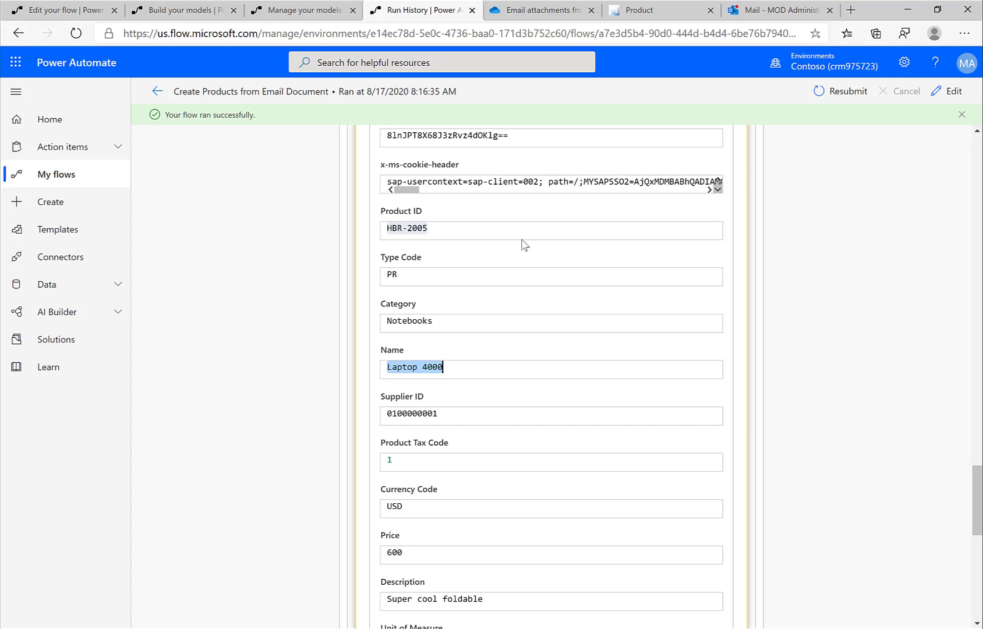
# Read the newest Create product in Catalog email confirming HBR-4005, Notebook 6000, price 800
pyautogui.click(763, 10)
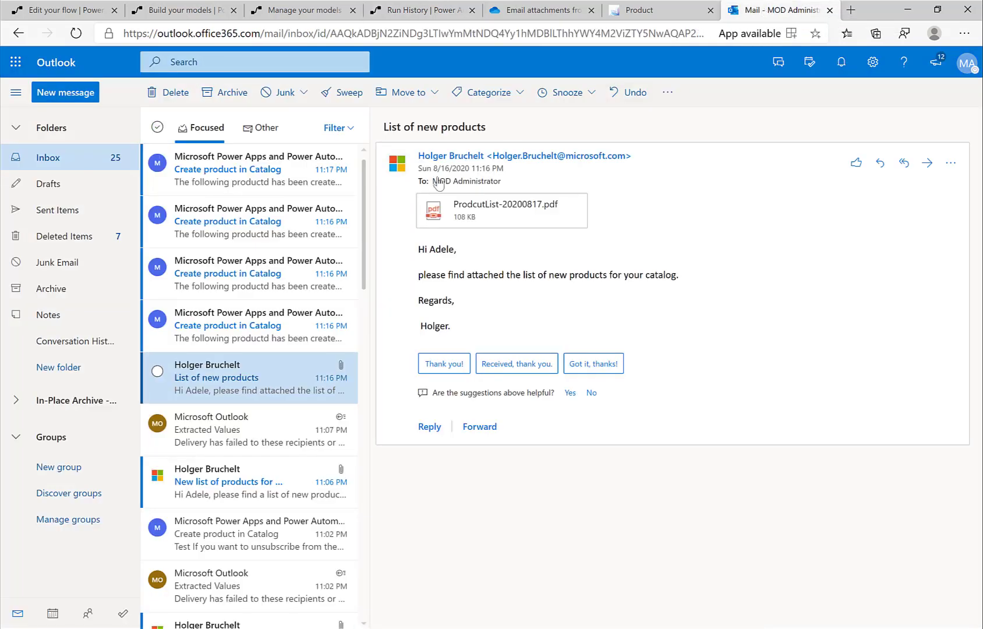
pyautogui.click(271, 182)
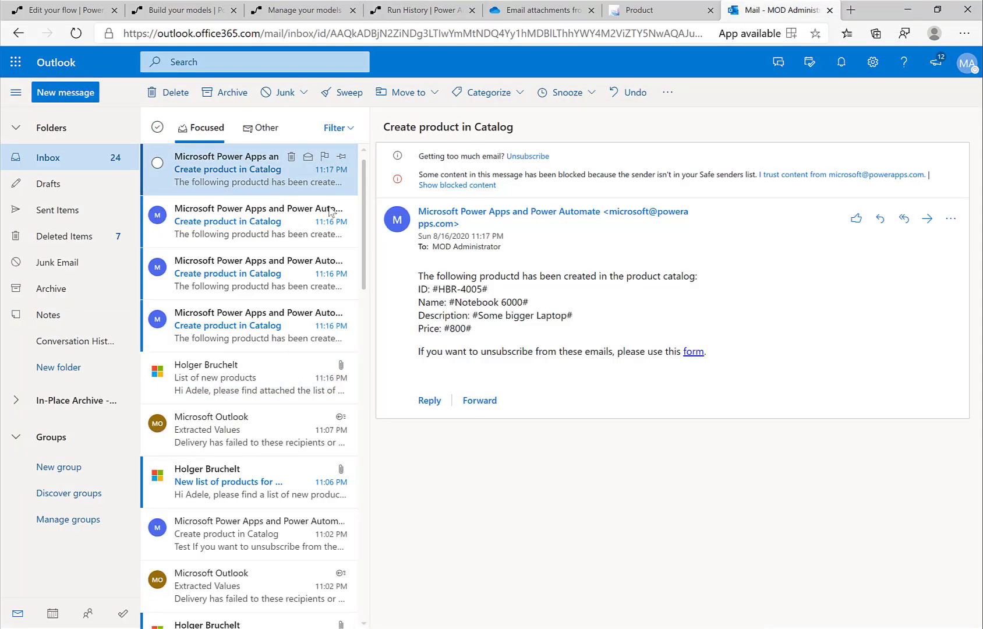
pyautogui.moveTo(420, 274); pyautogui.dragTo(618, 274)
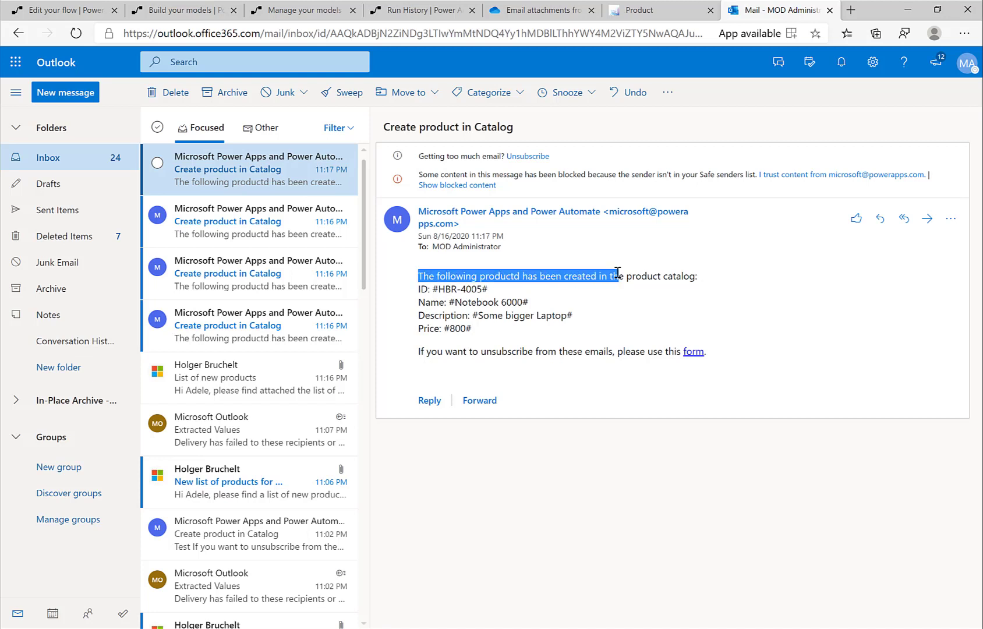
pyautogui.moveTo(443, 288); pyautogui.dragTo(486, 289)
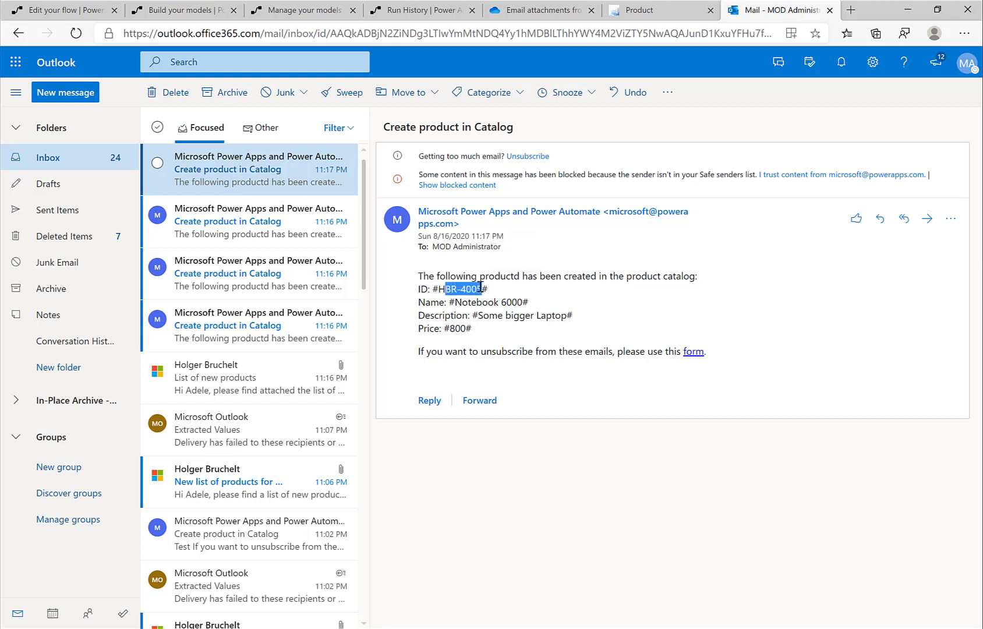
pyautogui.click(477, 343)
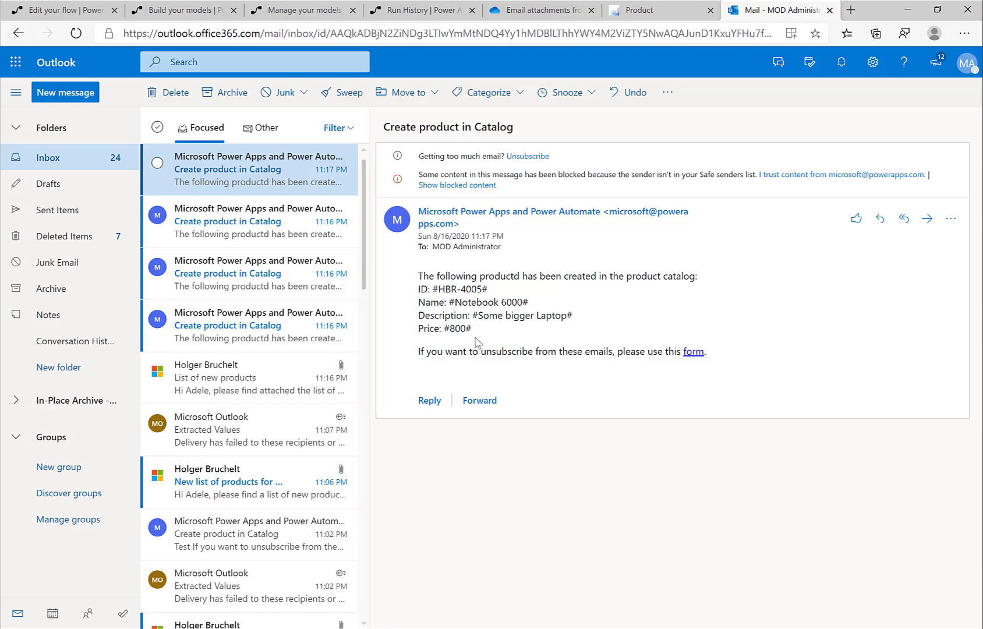